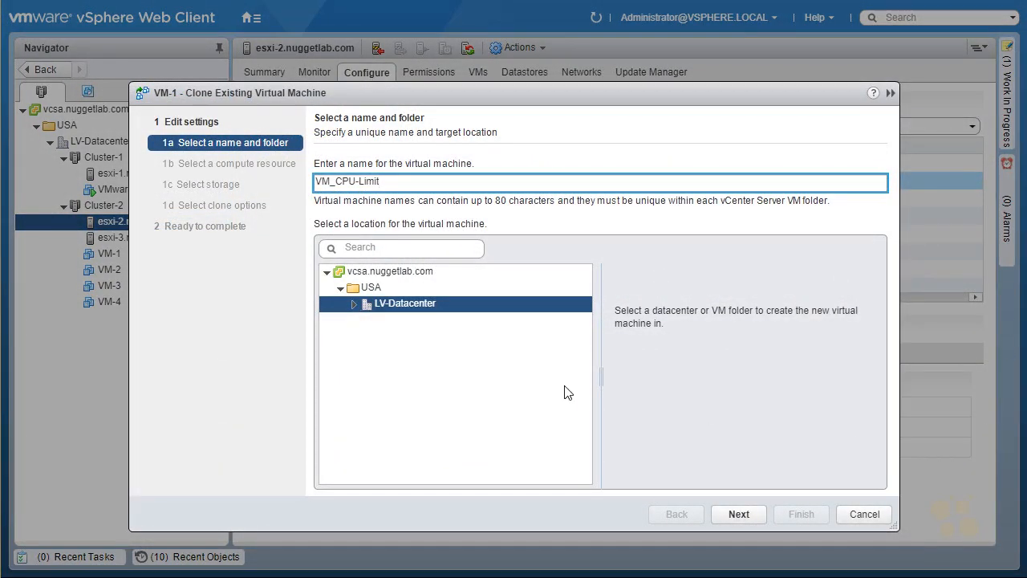
# Step: Place the VM_CPU-Limit clone in LV-Datacenter's VMs folder and choose Cluster-2 as its compute resource
pyautogui.doubleClick(394, 309)
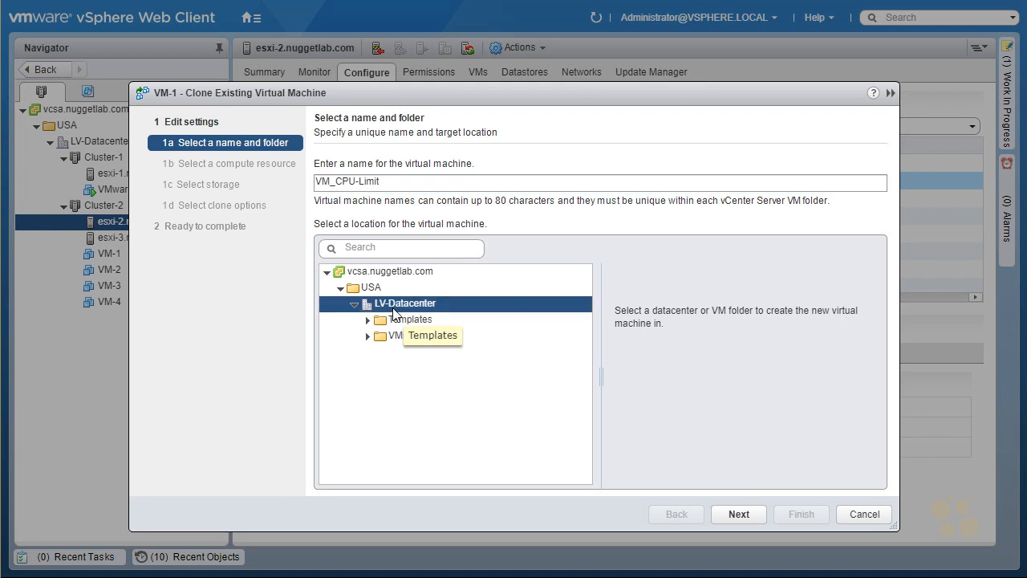
pyautogui.click(404, 338)
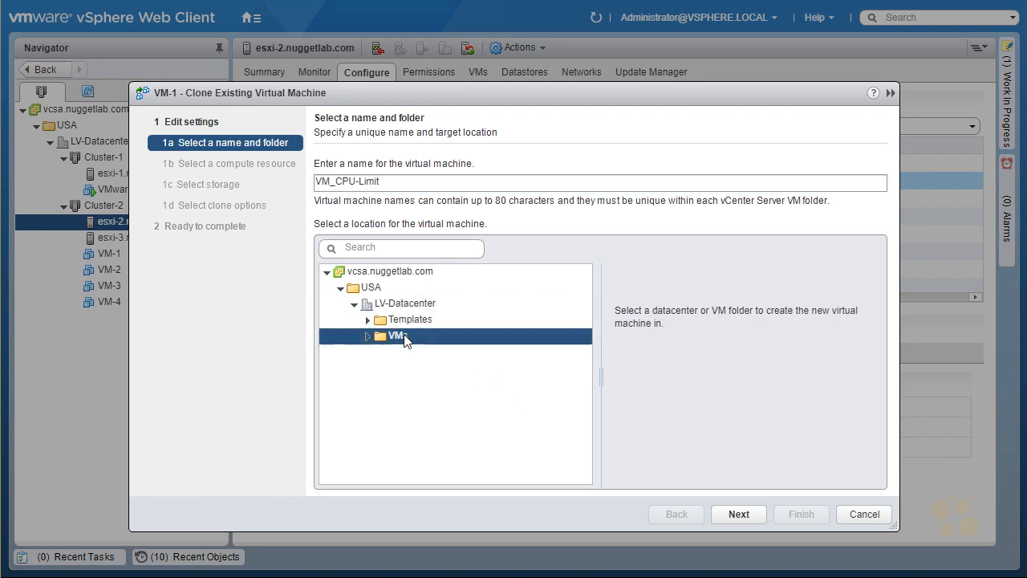
pyautogui.click(739, 514)
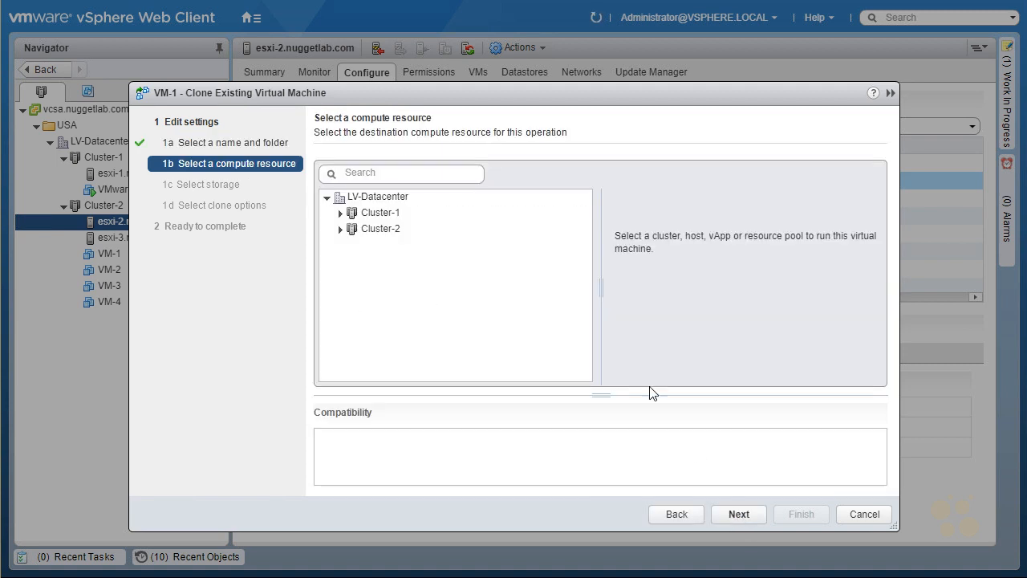
pyautogui.click(385, 232)
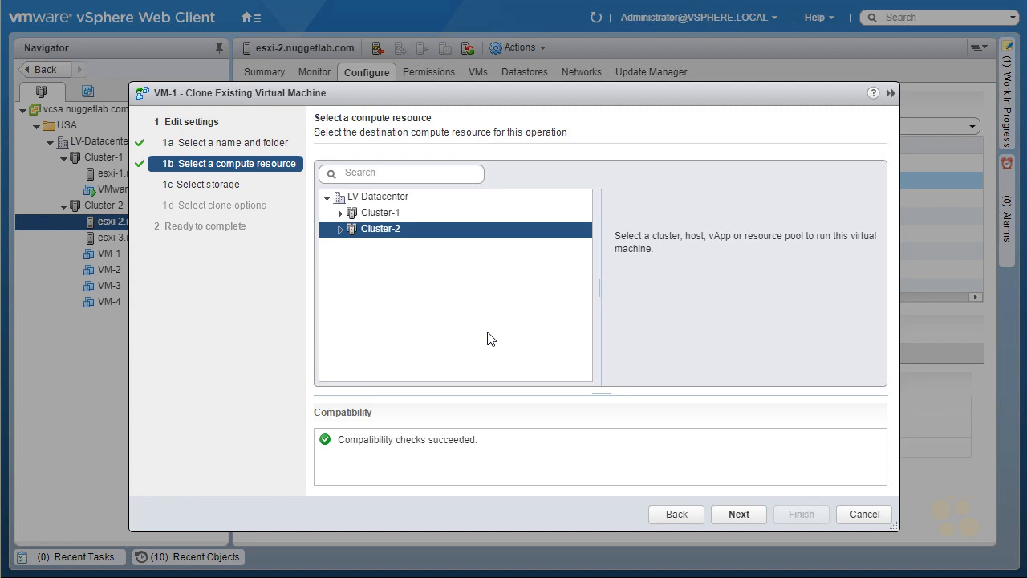
pyautogui.click(738, 514)
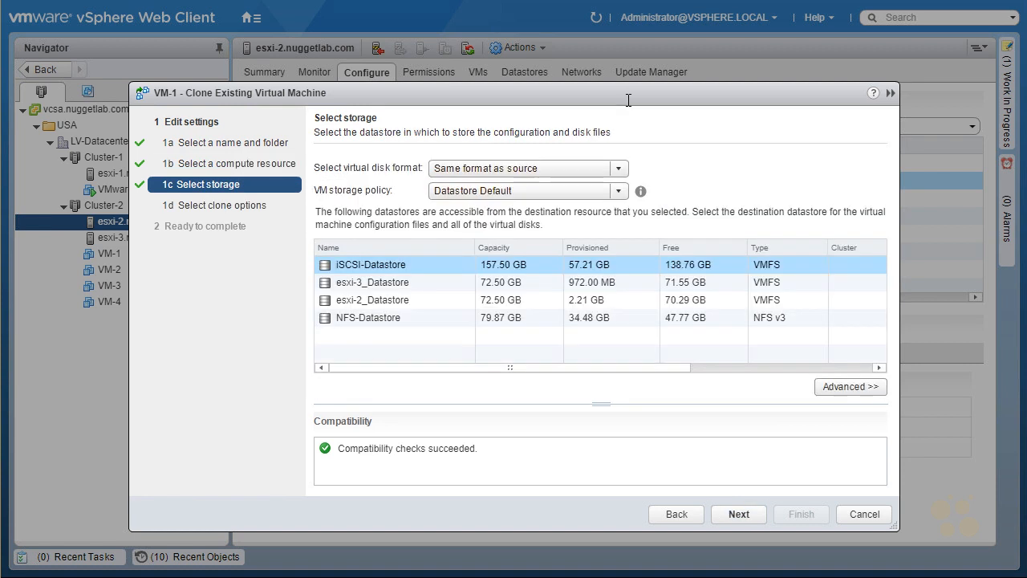
# Step: Store the VM_CPU-Limit clone on iSCSI-Datastore in Thin Provision format and finish cloning without extra clone options
pyautogui.click(619, 168)
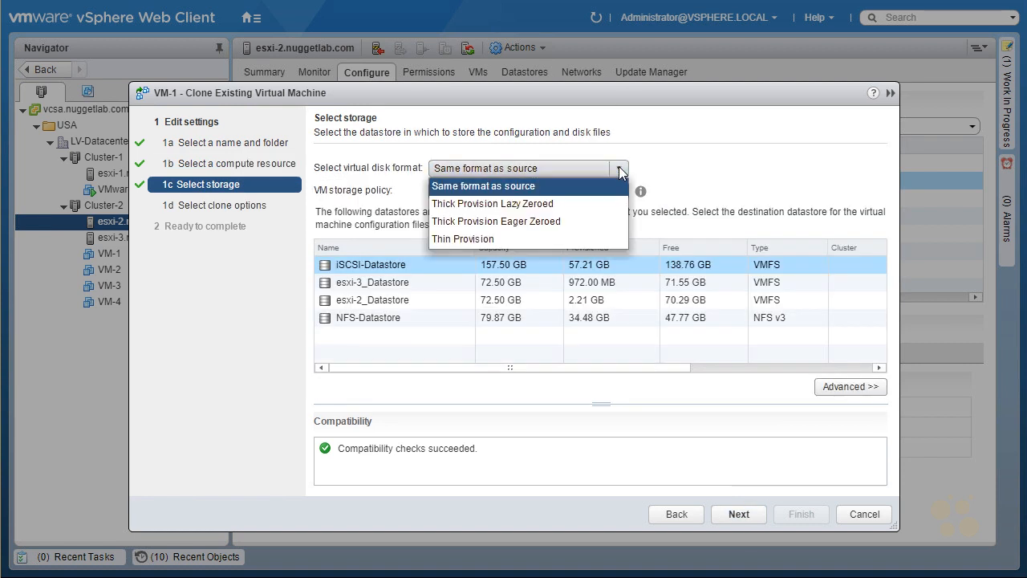
pyautogui.click(508, 240)
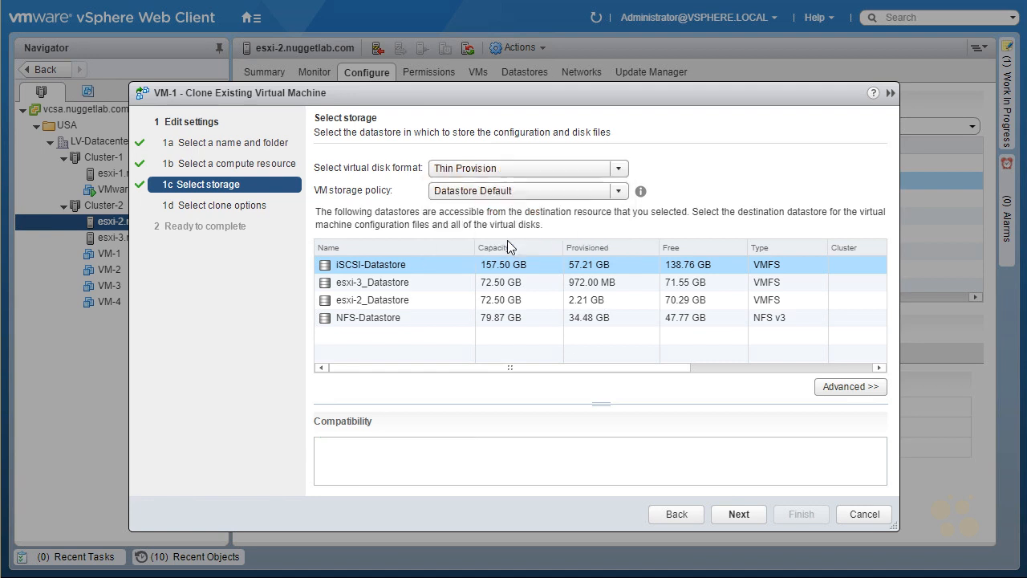
pyautogui.click(427, 265)
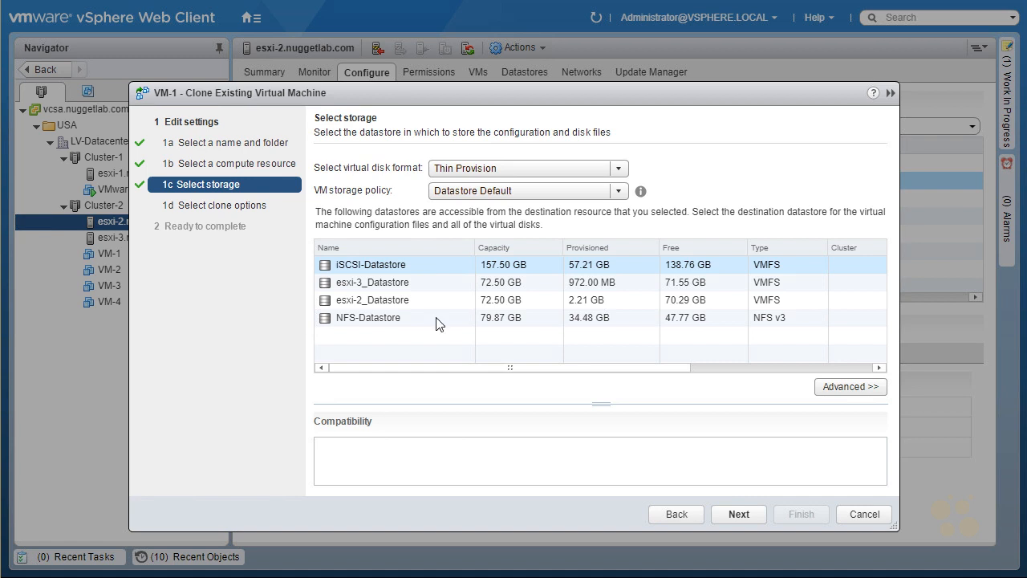
pyautogui.click(739, 514)
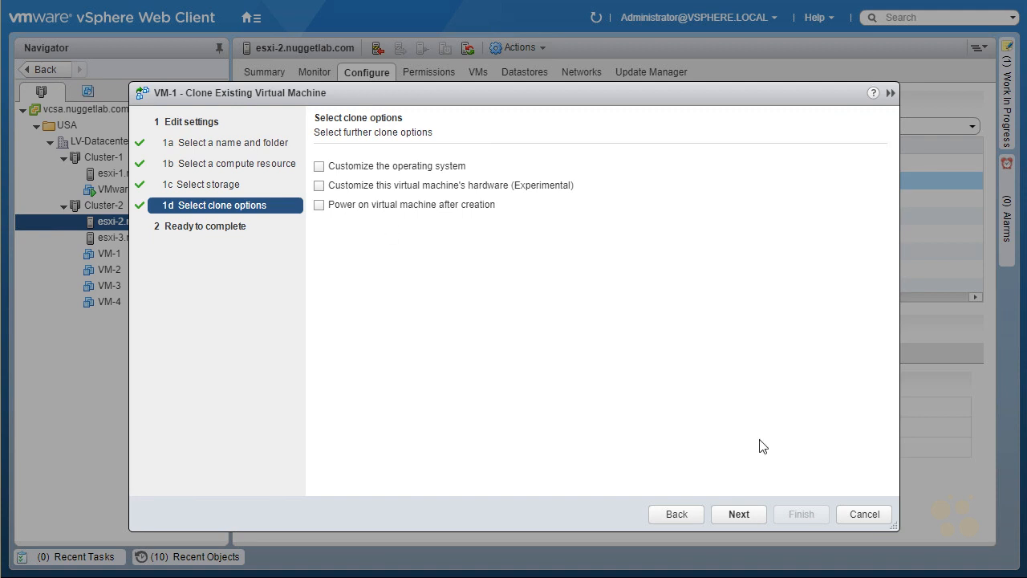
pyautogui.click(736, 514)
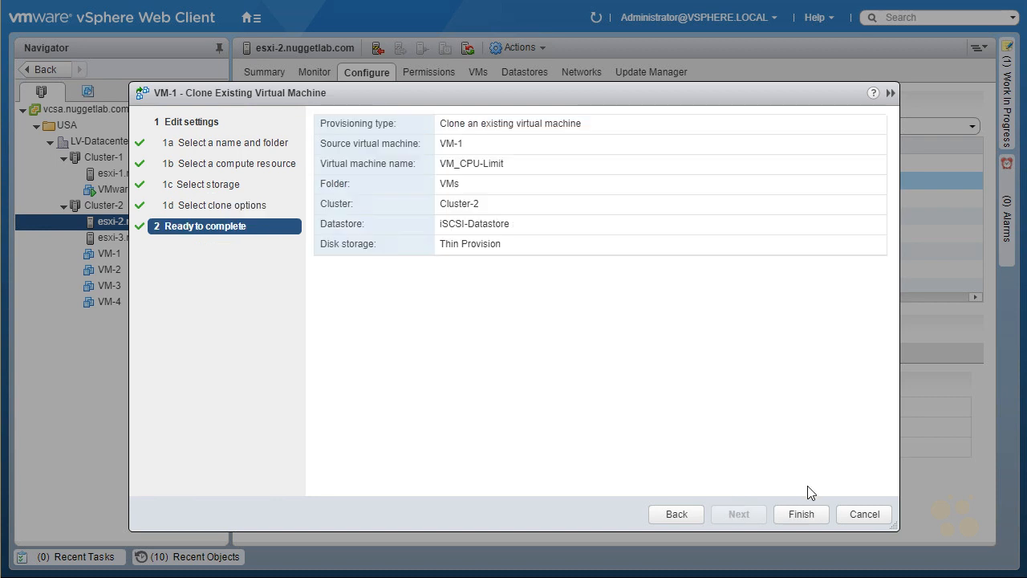
pyautogui.click(802, 515)
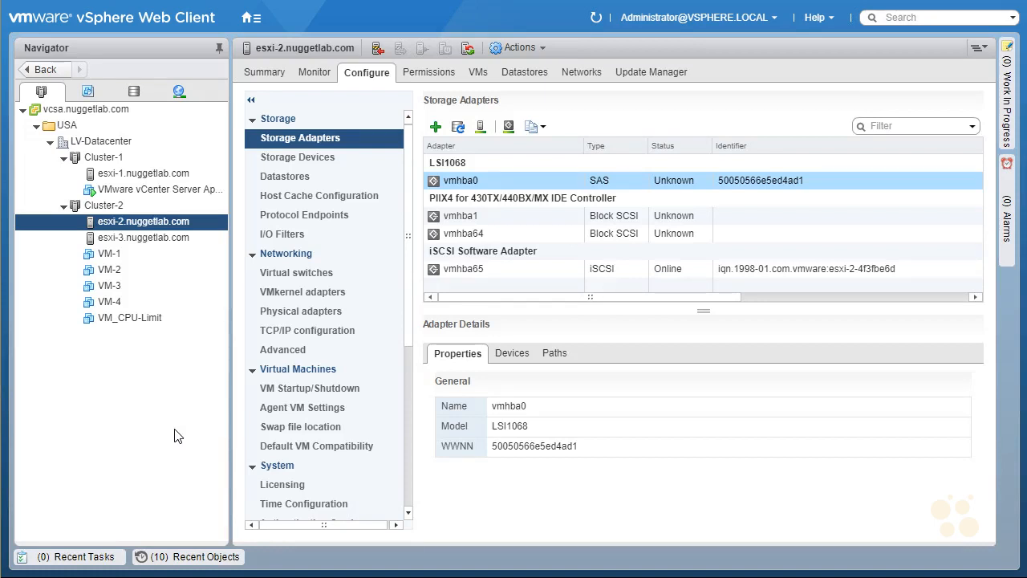
# Step: Start cloning VM-1 to a virtual machine named VM_CPU-Reservation in LV-Datacenter's VMs folder, with Cluster-2 as the compute resource
pyautogui.rightClick(114, 255)
pyautogui.moveTo(200, 238)
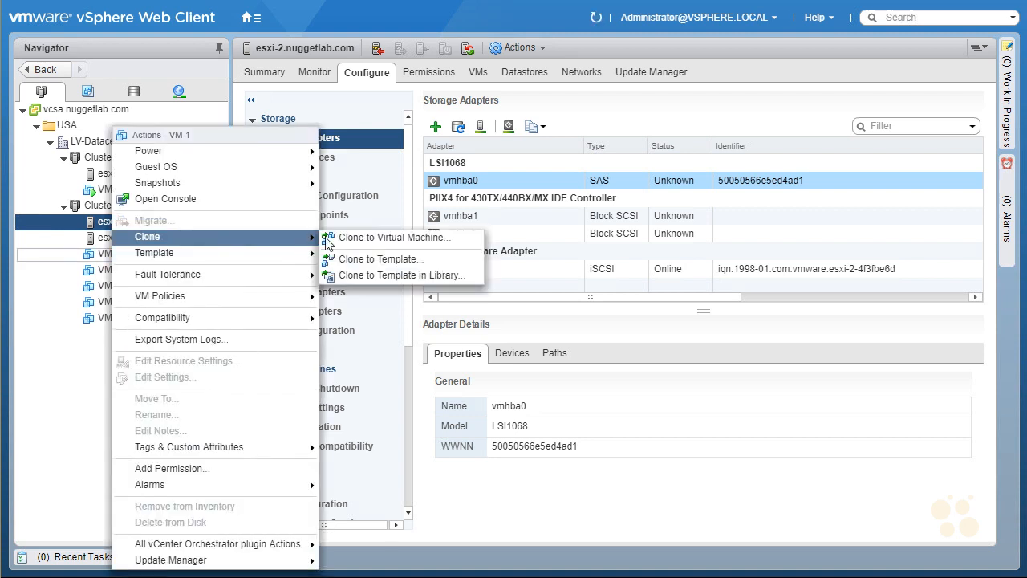
pyautogui.click(448, 237)
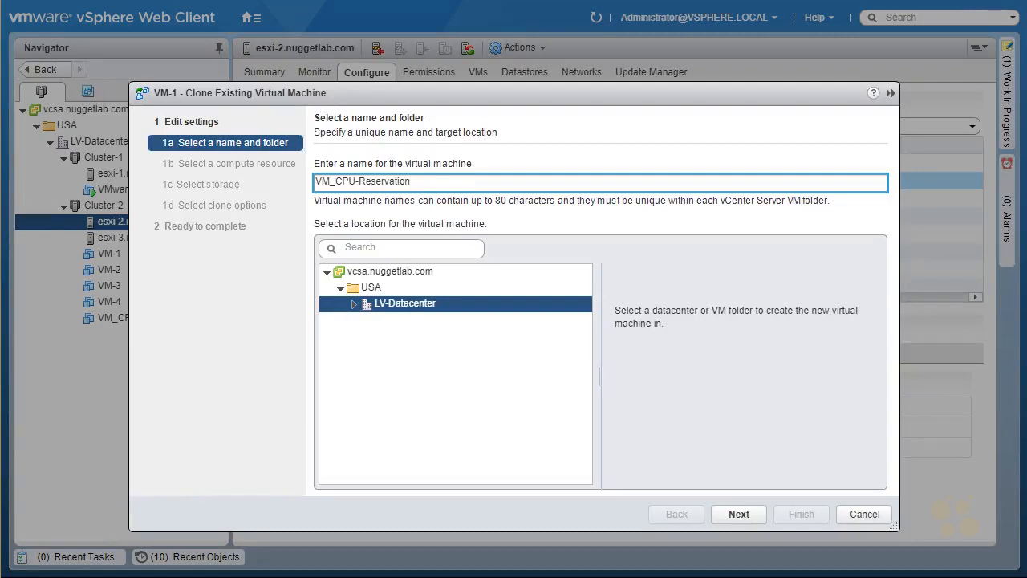
pyautogui.click(355, 303)
pyautogui.click(492, 341)
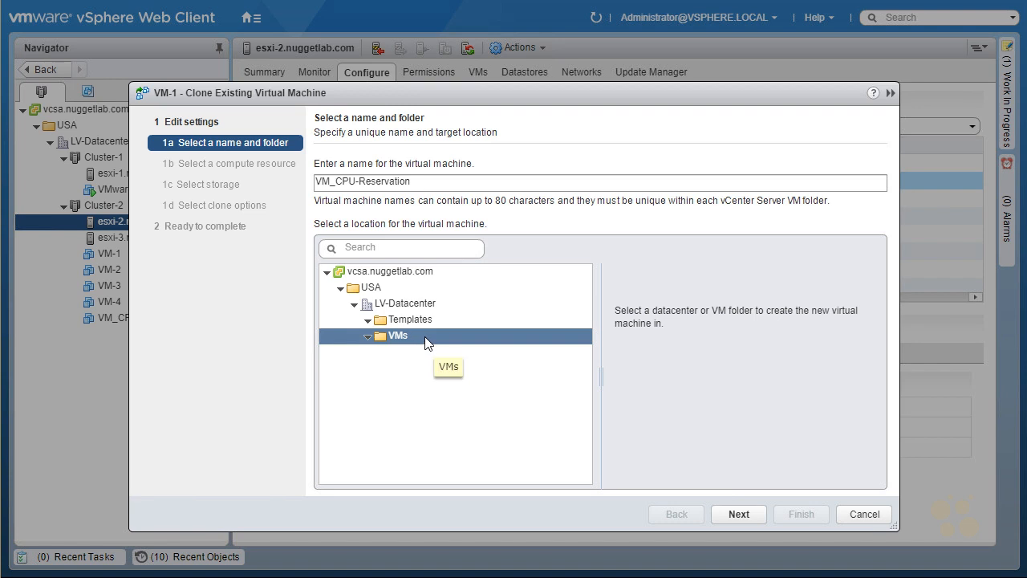
pyautogui.click(747, 516)
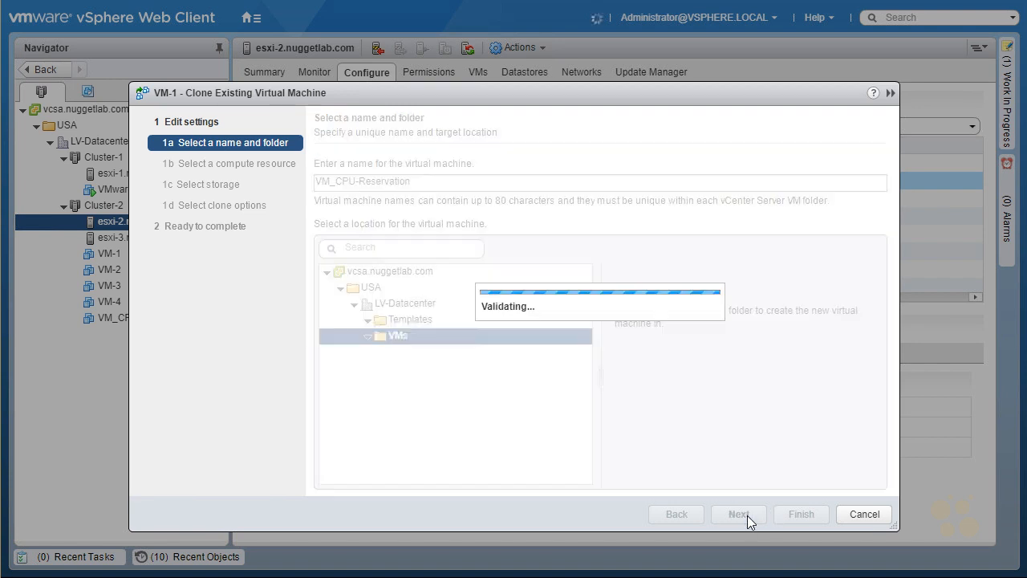
pyautogui.click(382, 237)
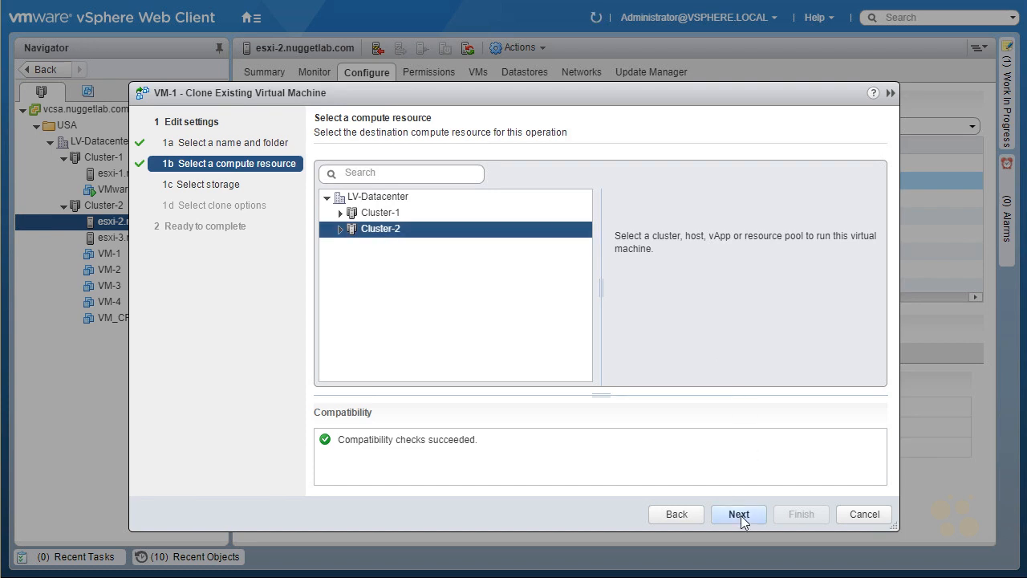
pyautogui.click(739, 514)
# Step: Store the VM_CPU-Reservation clone on iSCSI-Datastore in Thin Provision format and finish cloning without extra clone options
pyautogui.click(522, 167)
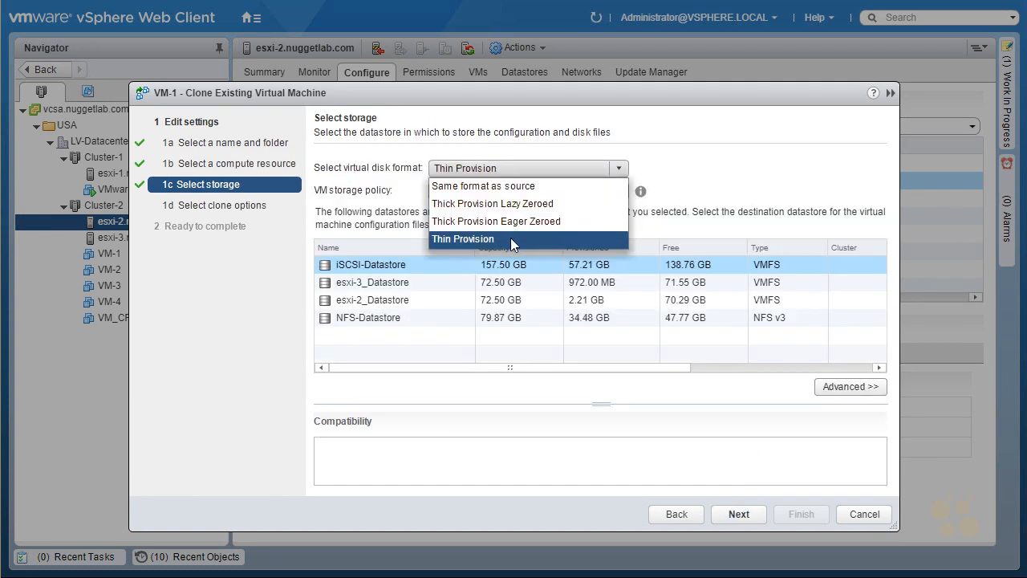
pyautogui.click(511, 238)
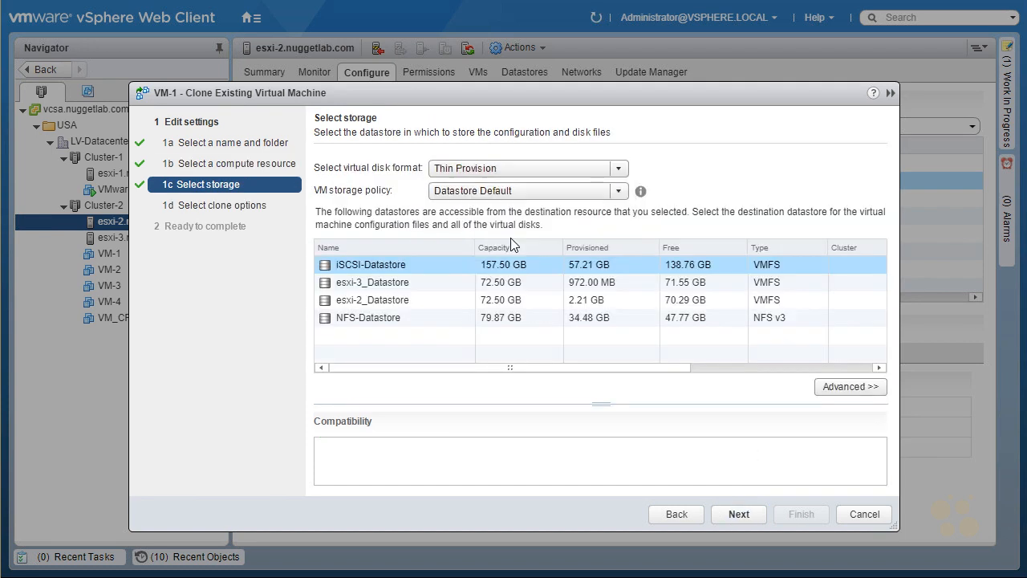
pyautogui.click(375, 271)
pyautogui.click(739, 513)
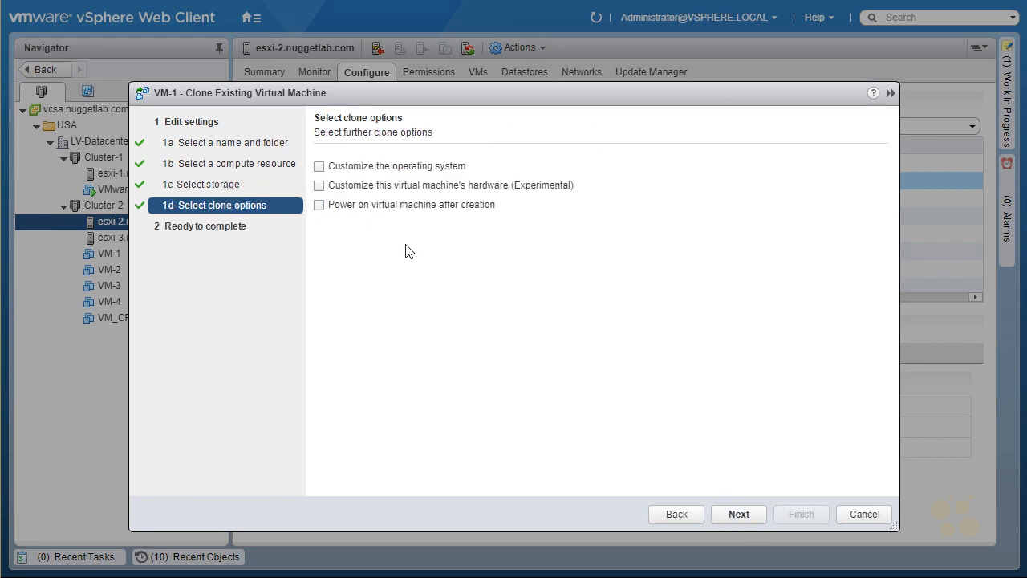
pyautogui.click(740, 515)
pyautogui.click(800, 515)
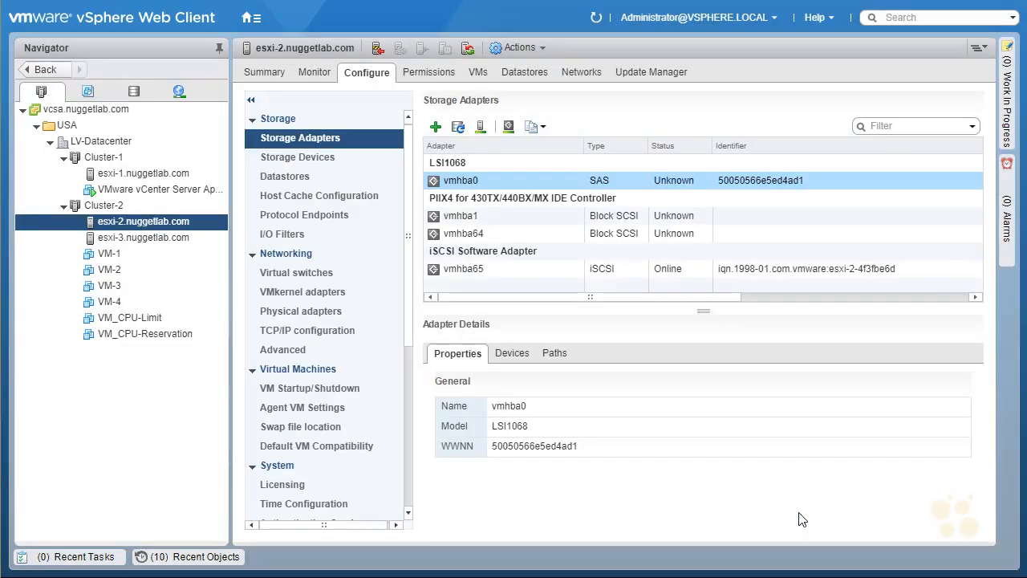
# Step: Check the progress of both VM-1 clone operations in the recent tasks
pyautogui.click(91, 565)
pyautogui.moveTo(305, 414)
pyautogui.mouseDown()
pyautogui.moveTo(412, 420)
pyautogui.moveTo(183, 408)
pyautogui.moveTo(358, 422)
pyautogui.mouseUp()
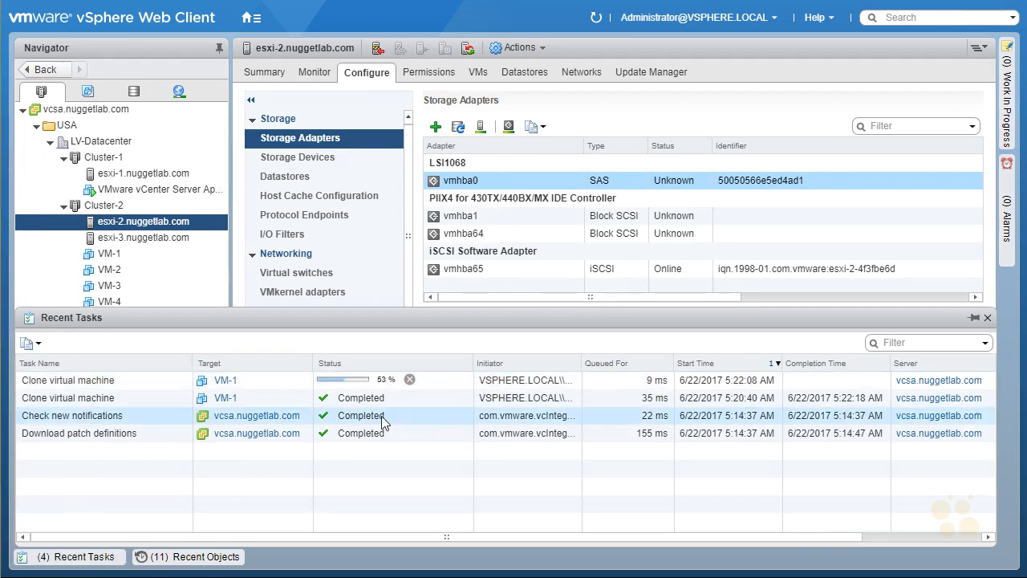
pyautogui.click(85, 558)
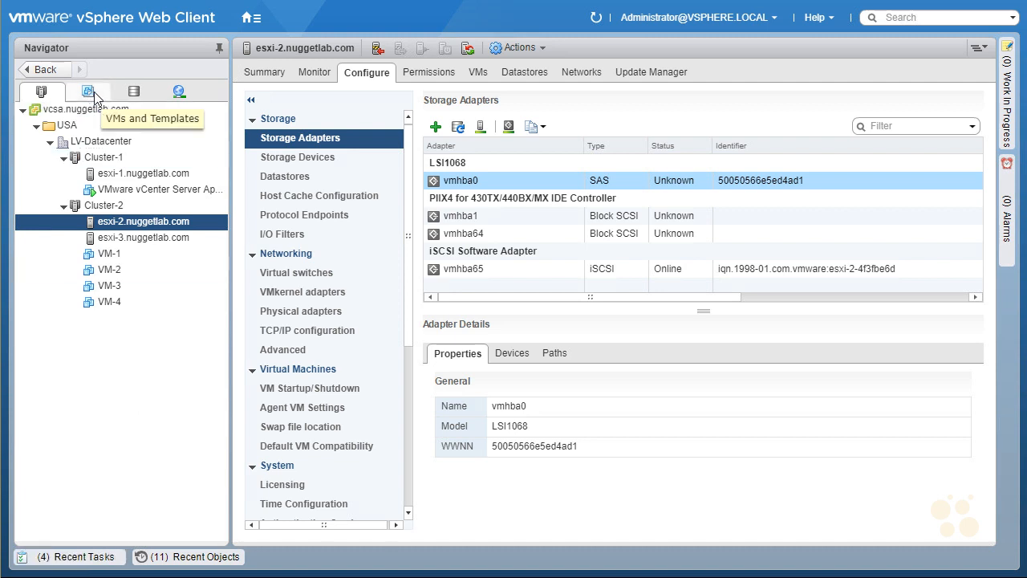
# Step: Create a folder named "VMs with Limits or Restrictions" inside the VMs folder and check the recent tasks
pyautogui.click(92, 93)
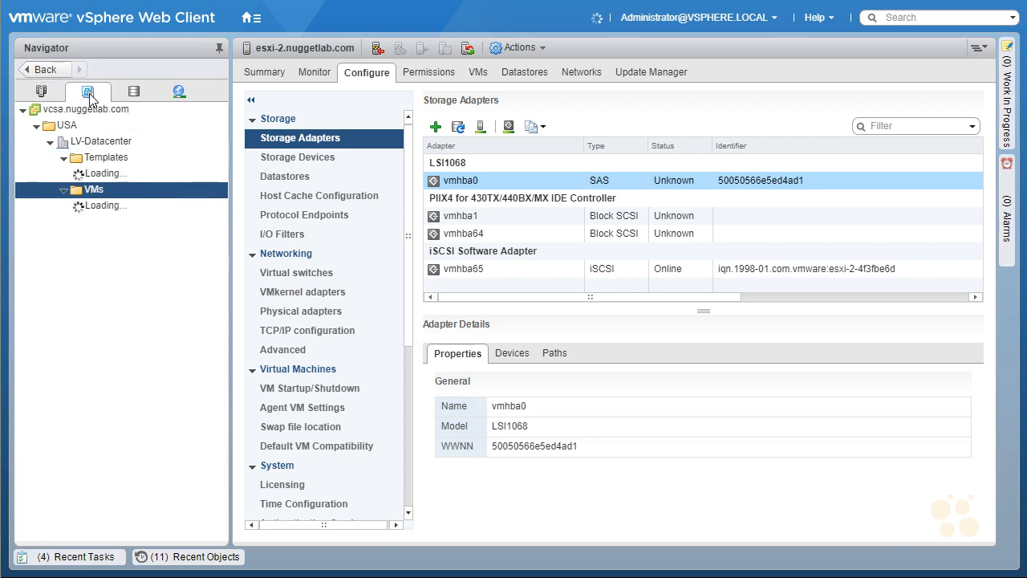
pyautogui.rightClick(122, 196)
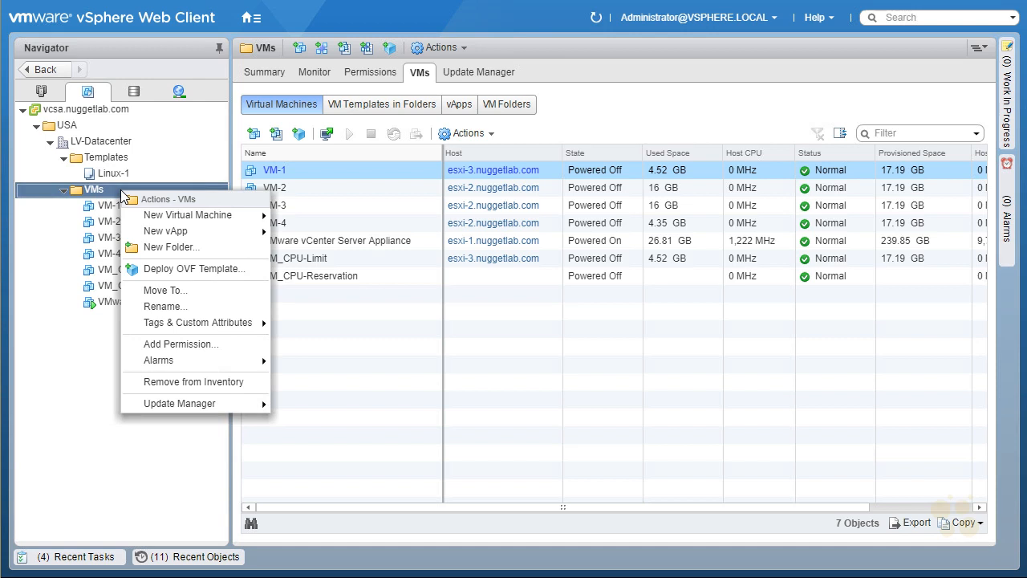
pyautogui.click(190, 253)
pyautogui.write('VMs with Limits or Restrictions')
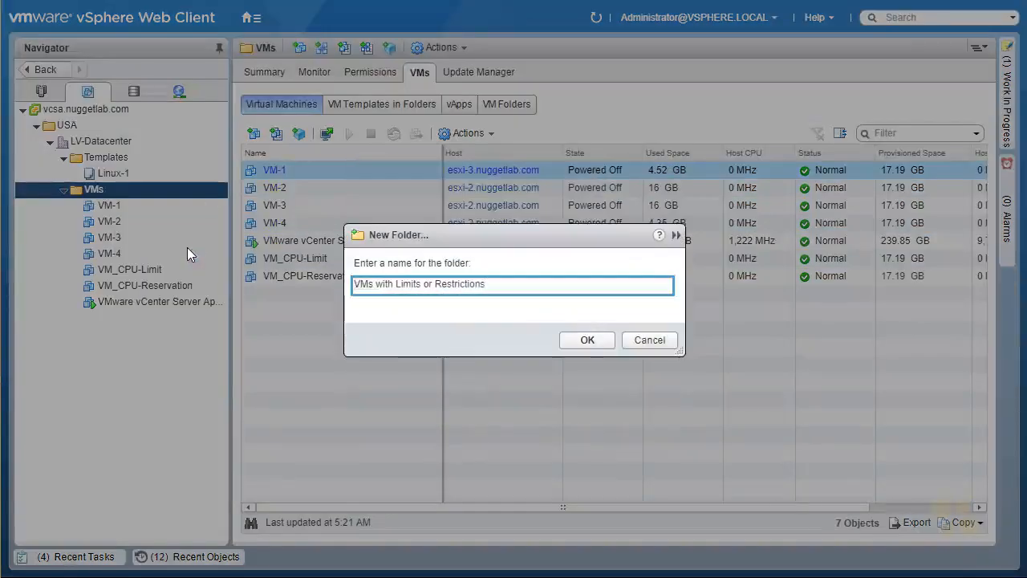
pyautogui.click(585, 340)
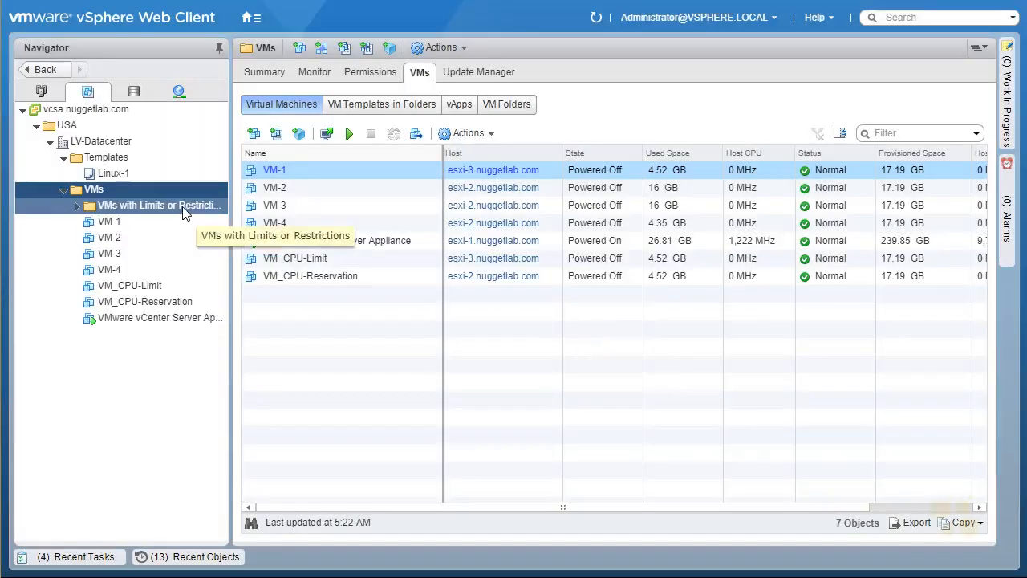
pyautogui.click(77, 562)
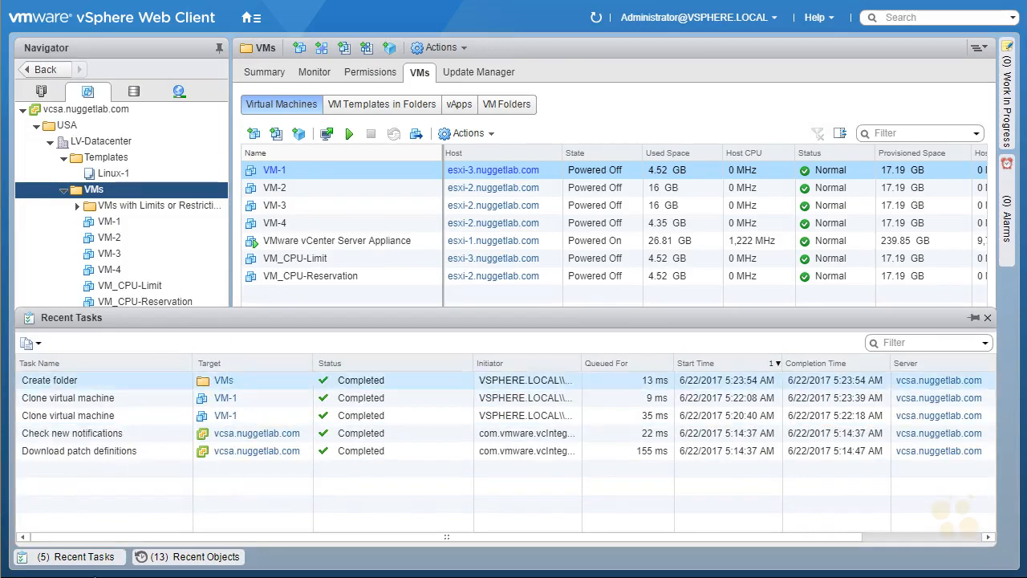
pyautogui.click(102, 556)
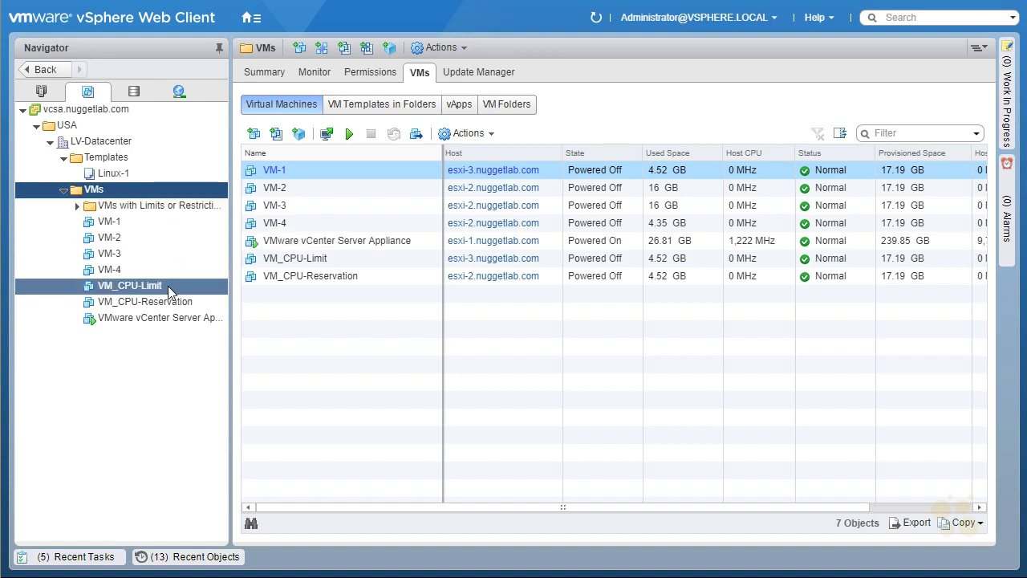
# Step: Move VM_CPU-Limit and VM_CPU-Reservation into the "VMs with Limits or Restrictions" folder and expand it
pyautogui.moveTo(168, 286); pyautogui.dragTo(151, 207)
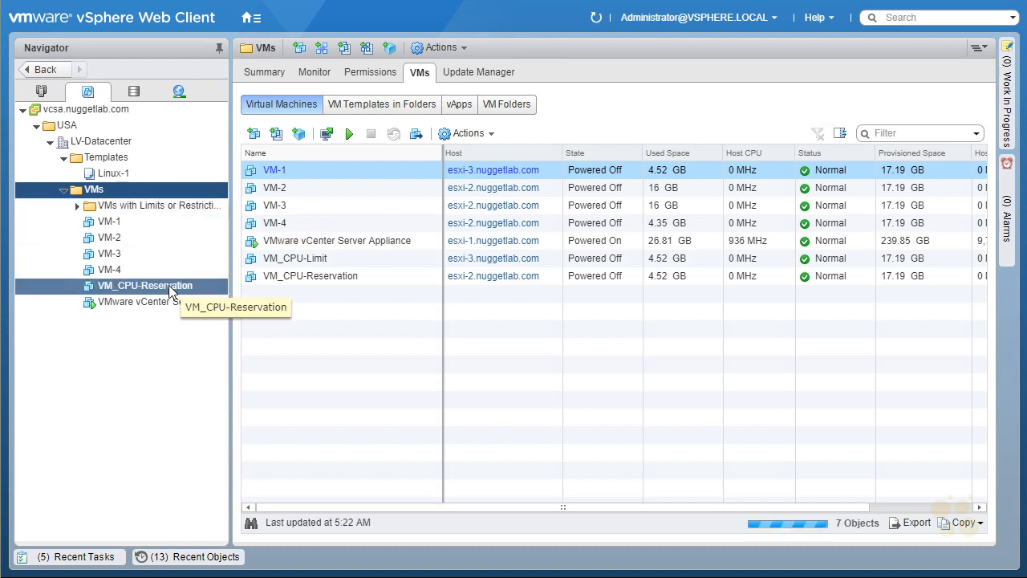
pyautogui.moveTo(171, 291); pyautogui.dragTo(85, 207)
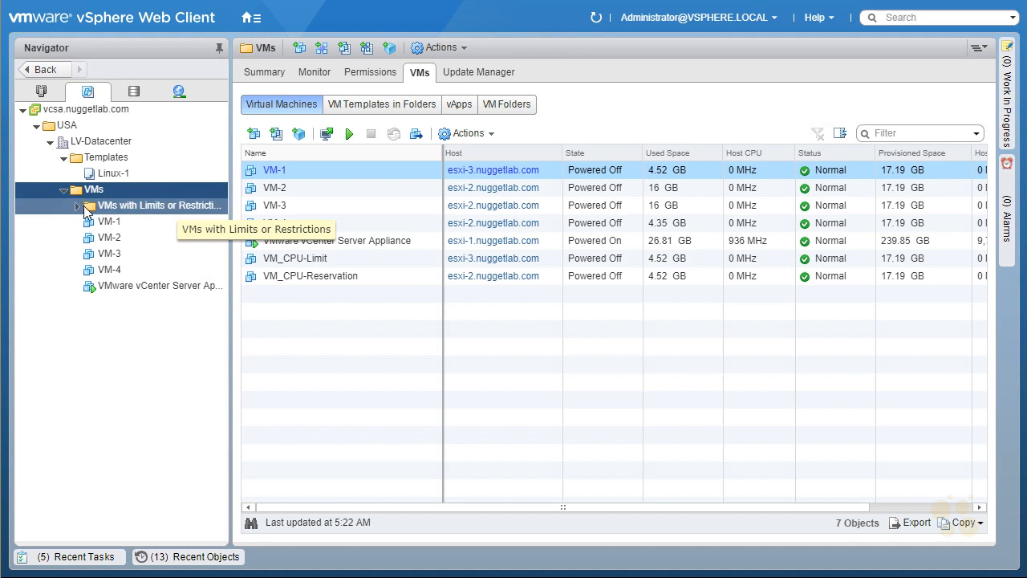
pyautogui.click(79, 207)
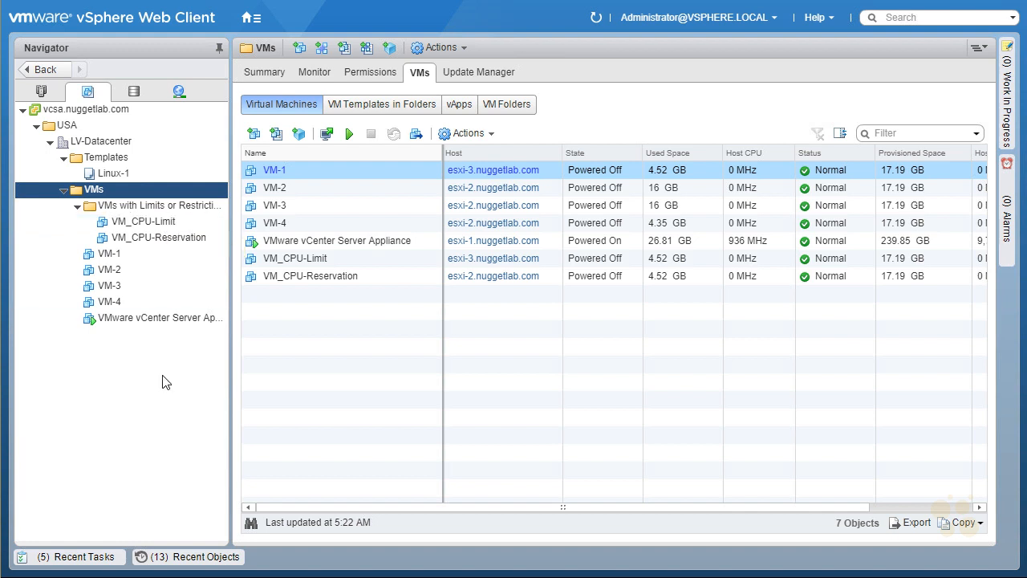
# Step: Set the CPU limit of VM_CPU-Limit to 1000 MHz in its virtual hardware settings and save the change
pyautogui.click(147, 224)
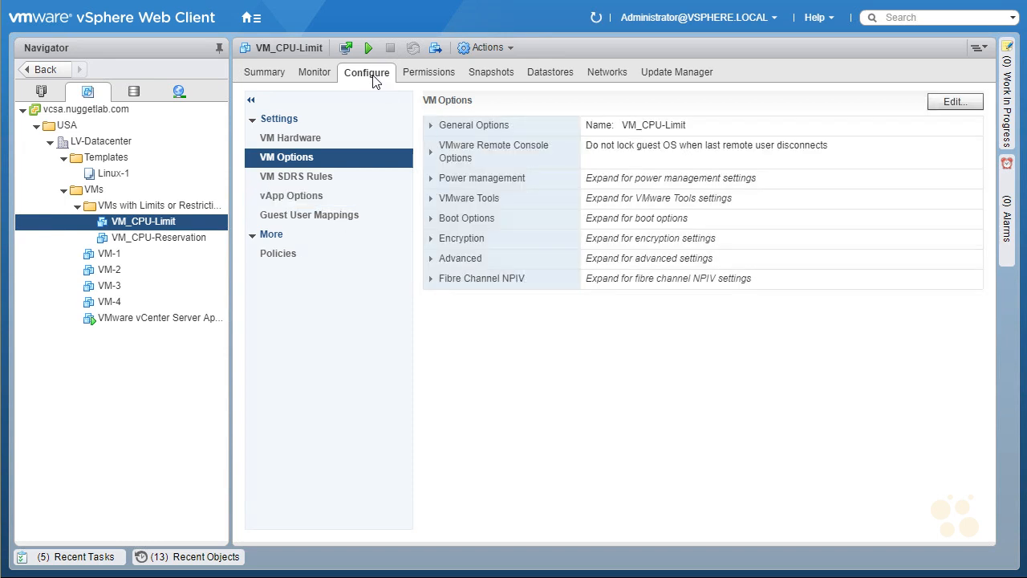
pyautogui.click(300, 137)
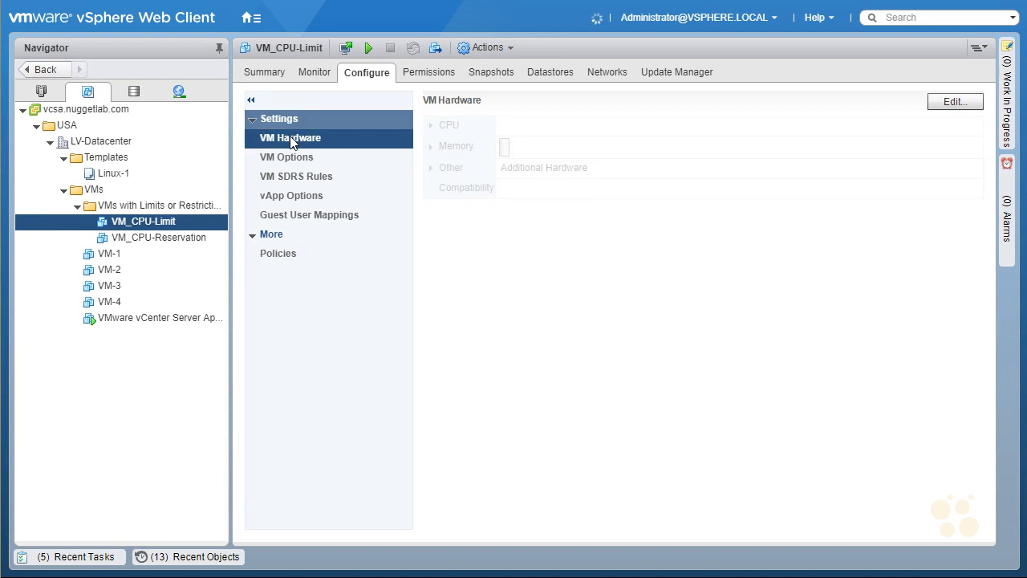
pyautogui.click(955, 102)
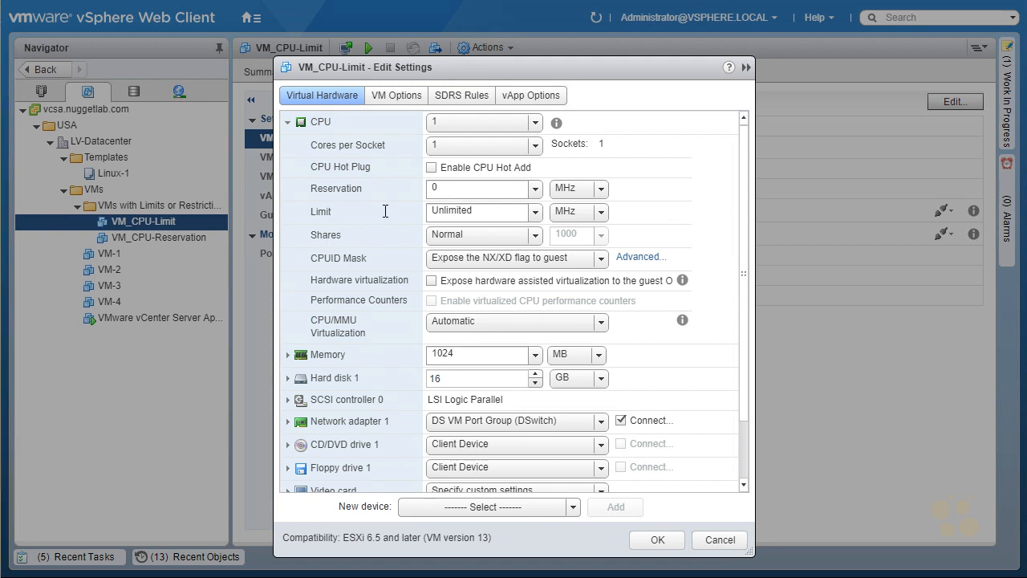
pyautogui.doubleClick(485, 211)
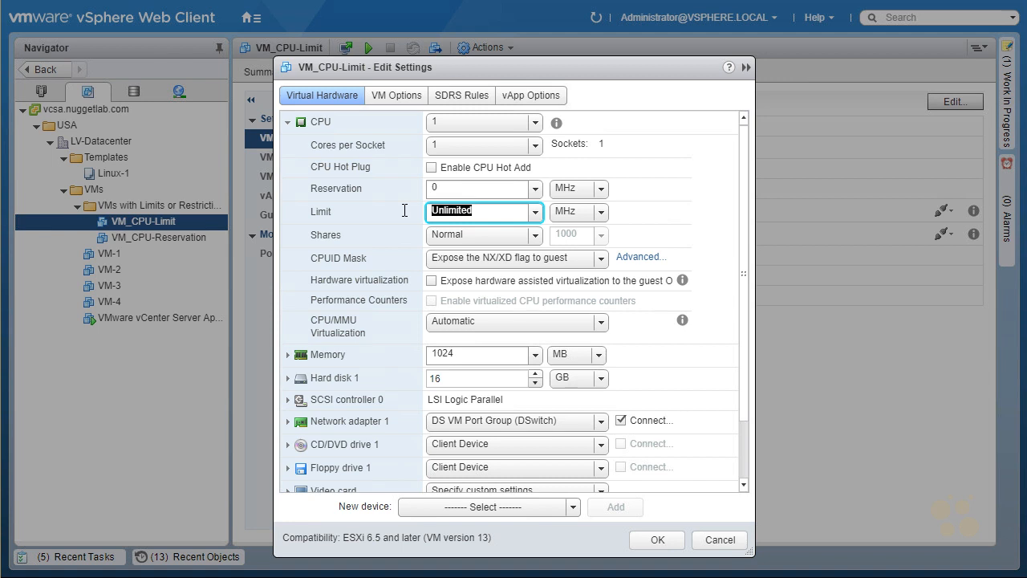
pyautogui.write('1000')
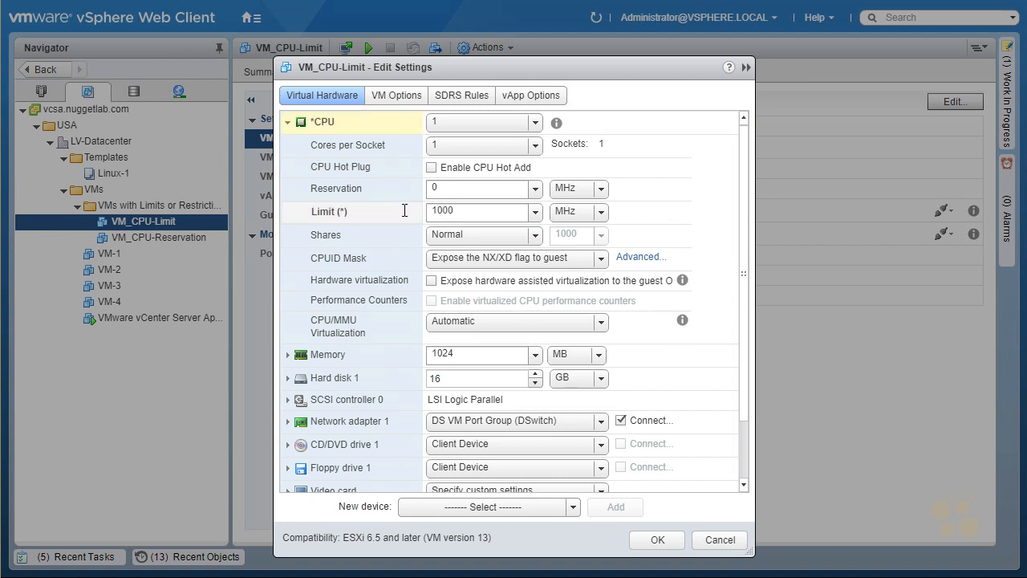
pyautogui.click(602, 212)
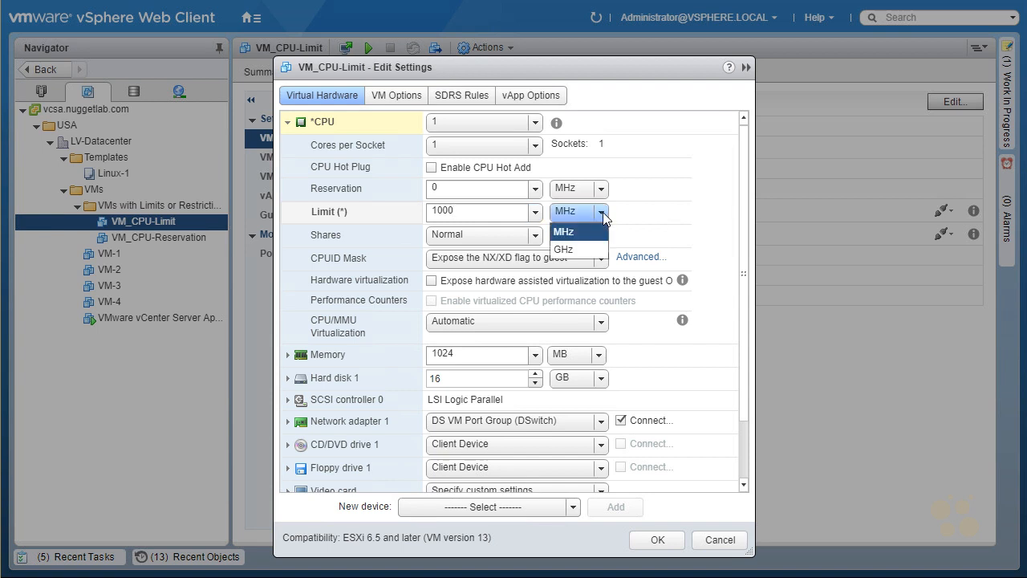
pyautogui.click(603, 212)
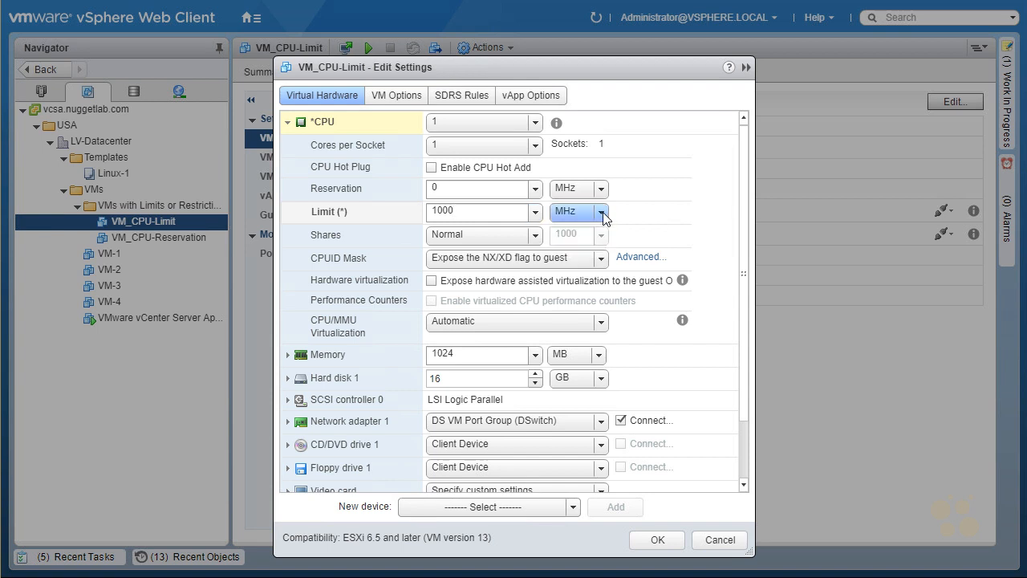
pyautogui.click(657, 540)
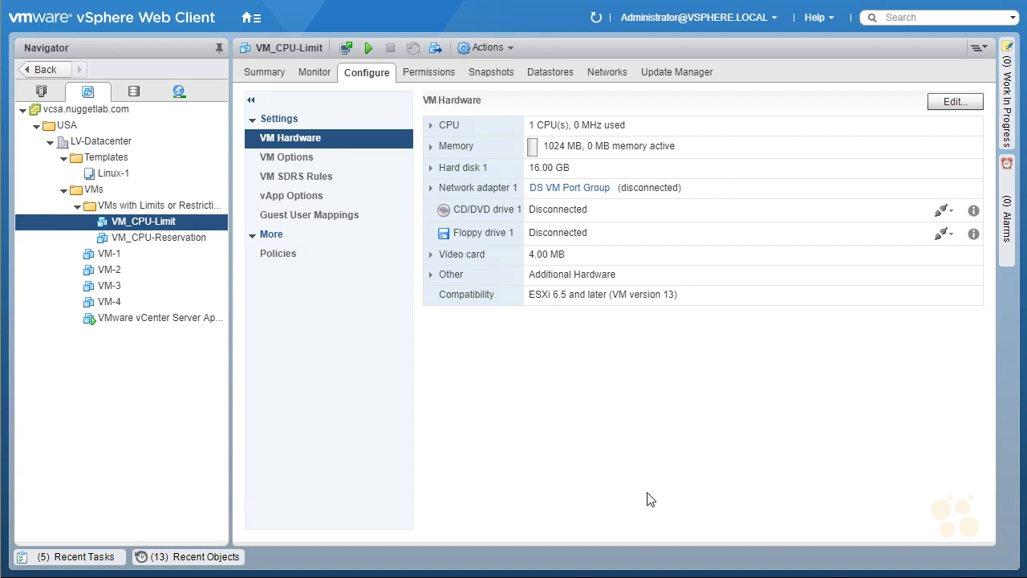
pyautogui.click(171, 245)
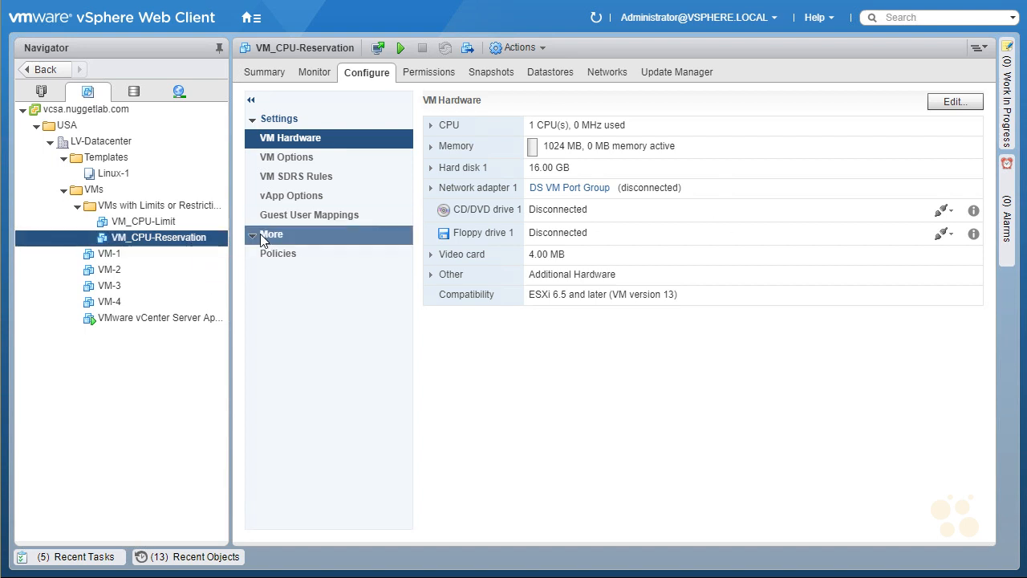
pyautogui.click(200, 245)
pyautogui.rightClick(201, 244)
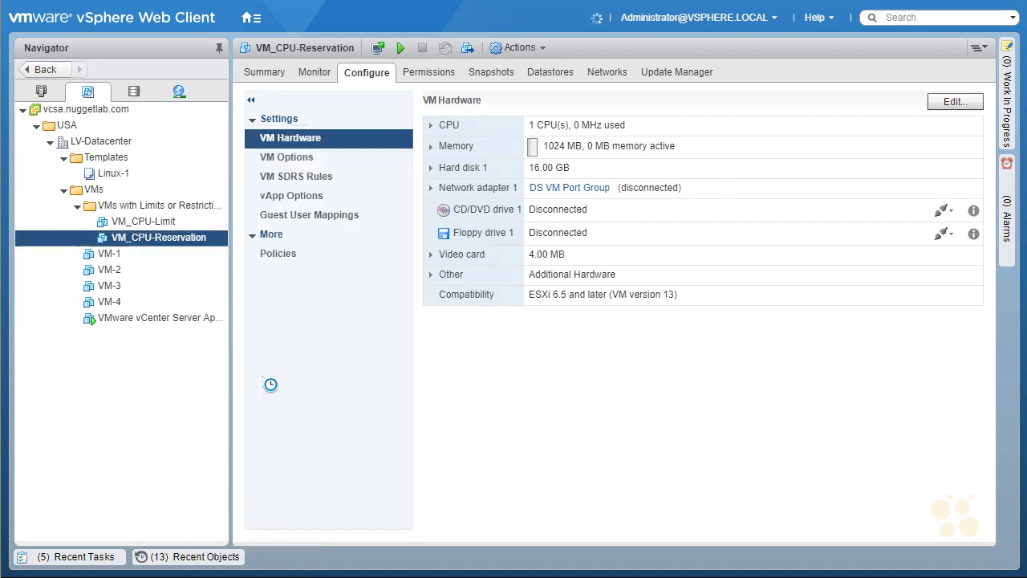
pyautogui.click(264, 379)
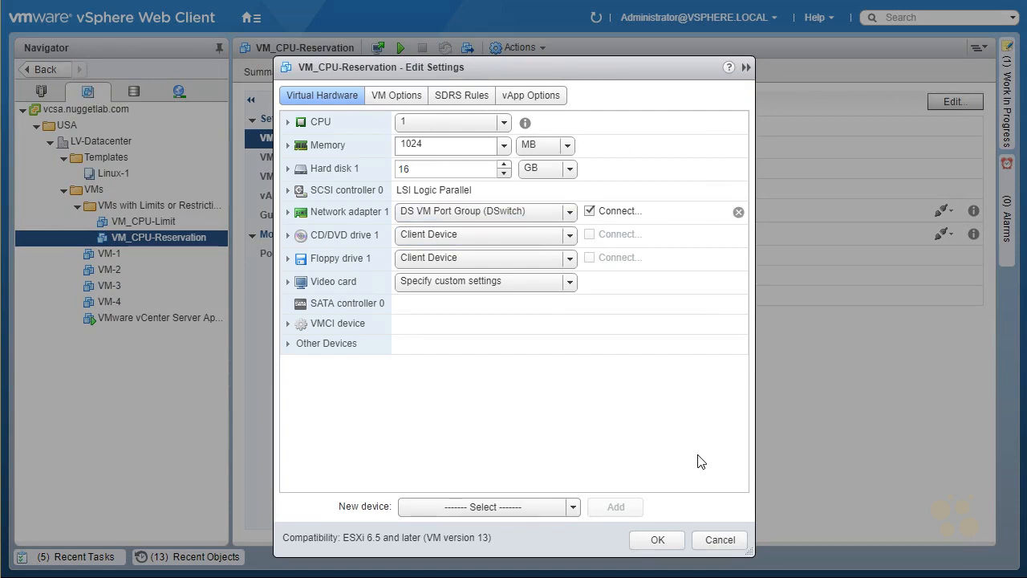
pyautogui.click(720, 539)
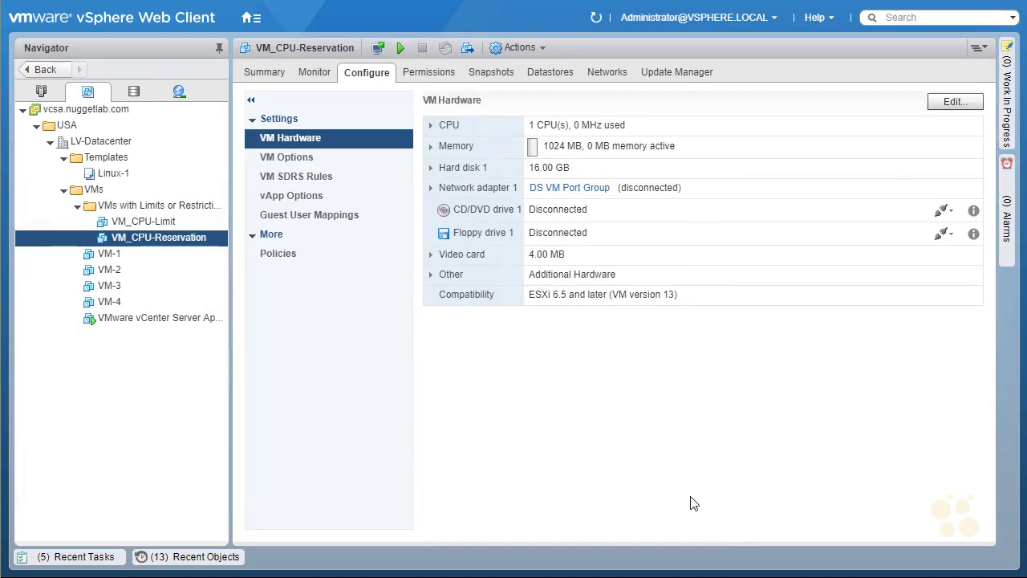
# Step: Set the CPU reservation of VM_CPU-Reservation to 2000 MHz in its resource settings and save the change
pyautogui.rightClick(171, 241)
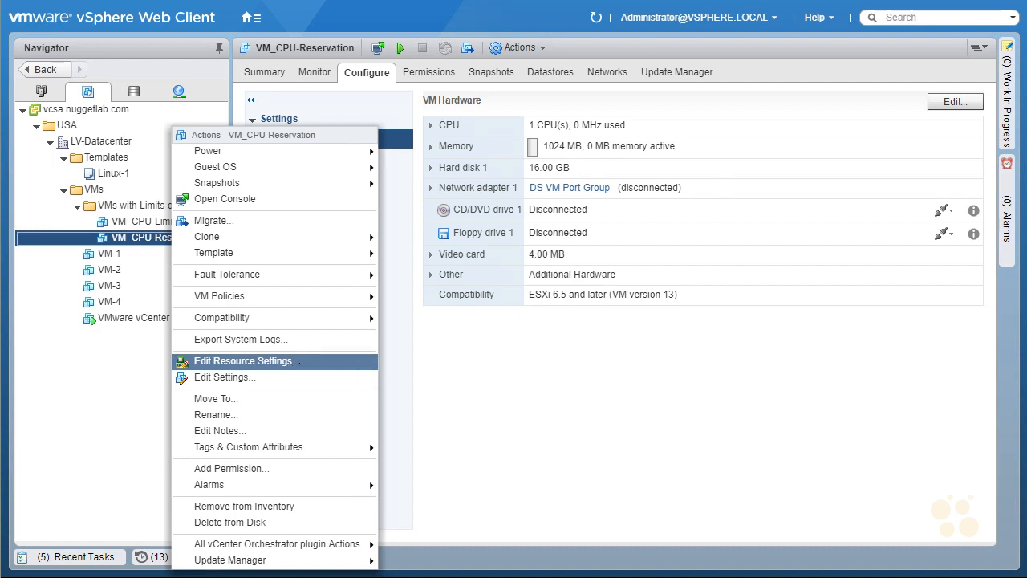
pyautogui.click(301, 365)
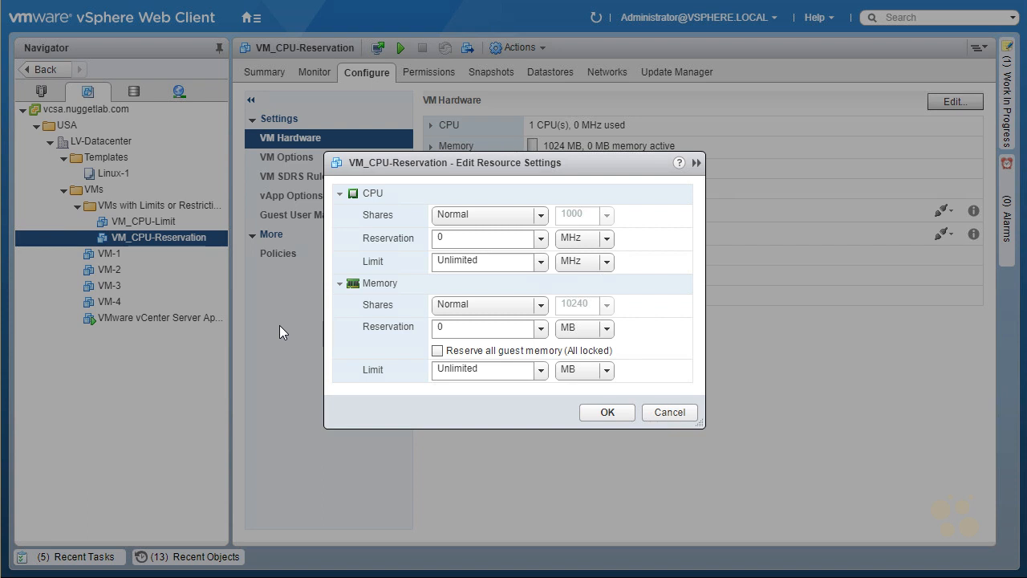
pyautogui.click(432, 238)
pyautogui.write('2000')
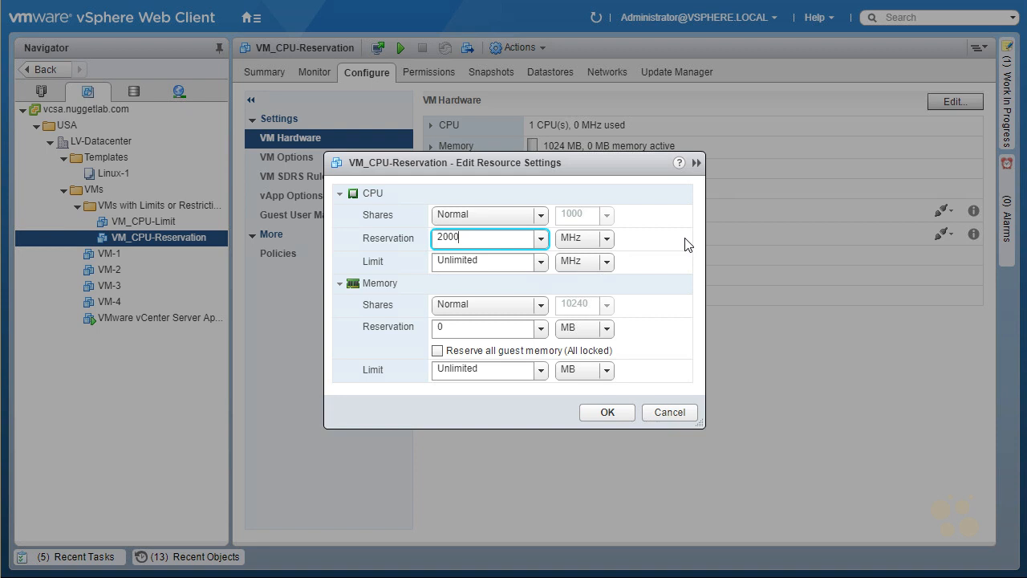
pyautogui.click(610, 414)
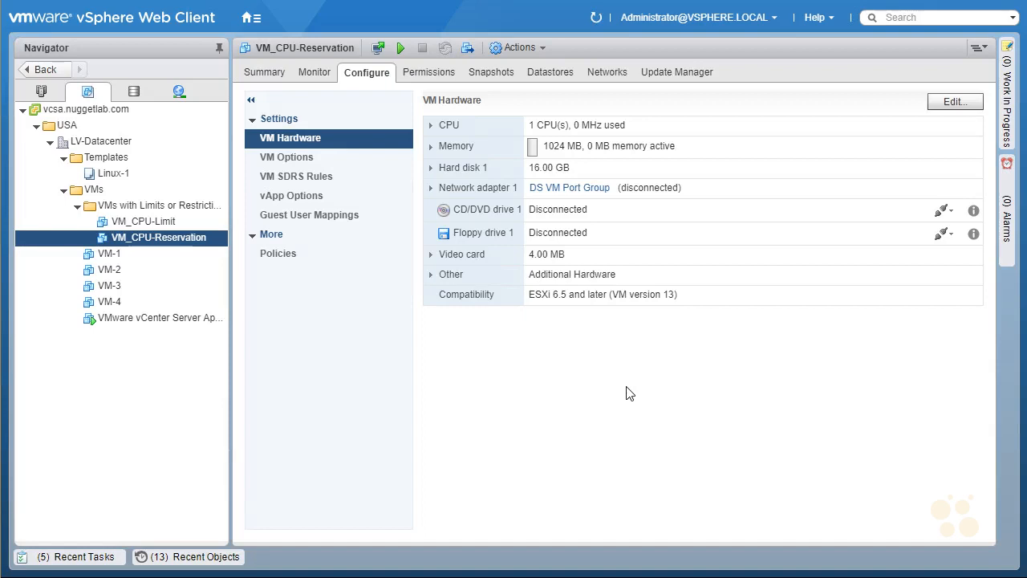
# Step: List the virtual machines in the "VMs with Limits or Restrictions" folder and power on VM_CPU-Limit and VM_CPU-Reservation together
pyautogui.click(185, 207)
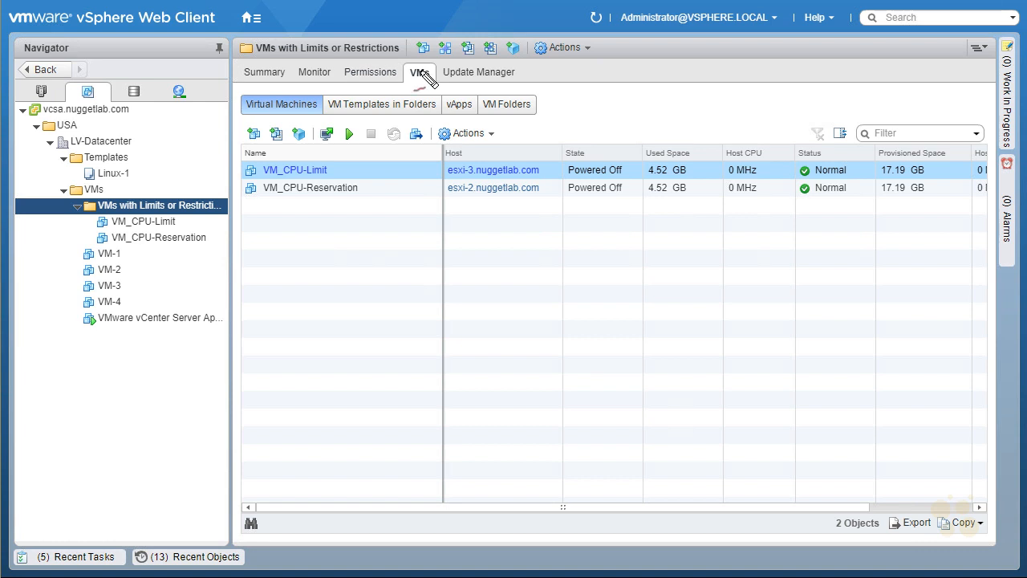
pyautogui.moveTo(763, 198)
pyautogui.mouseDown()
pyautogui.moveTo(768, 133)
pyautogui.moveTo(764, 199)
pyautogui.moveTo(733, 229)
pyautogui.moveTo(748, 233)
pyautogui.mouseUp()
pyautogui.moveTo(737, 301); pyautogui.dragTo(746, 298)
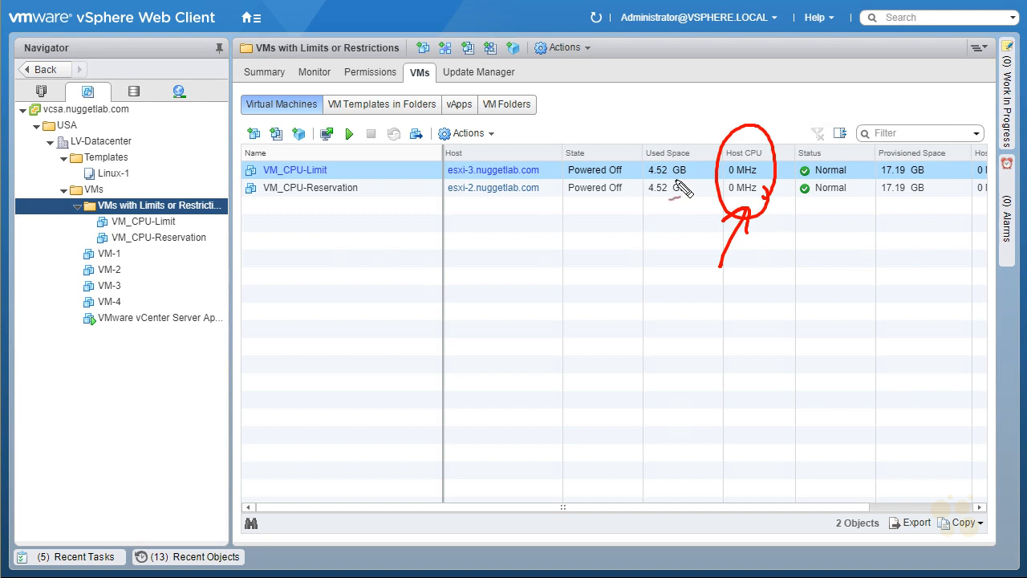
pyautogui.moveTo(625, 115); pyautogui.dragTo(614, 148)
pyautogui.moveTo(608, 135); pyautogui.dragTo(613, 150)
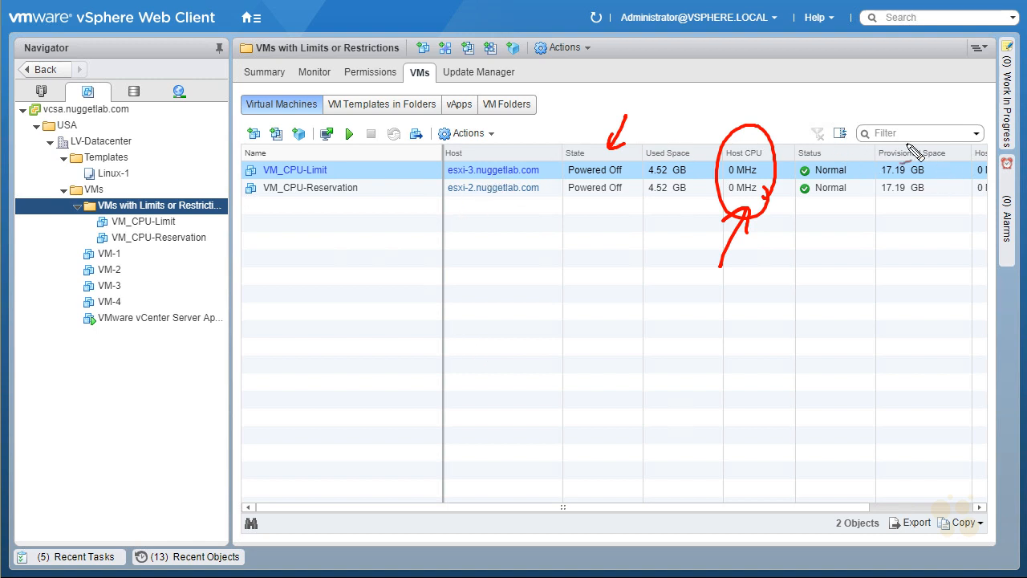
pyautogui.press('Escape')
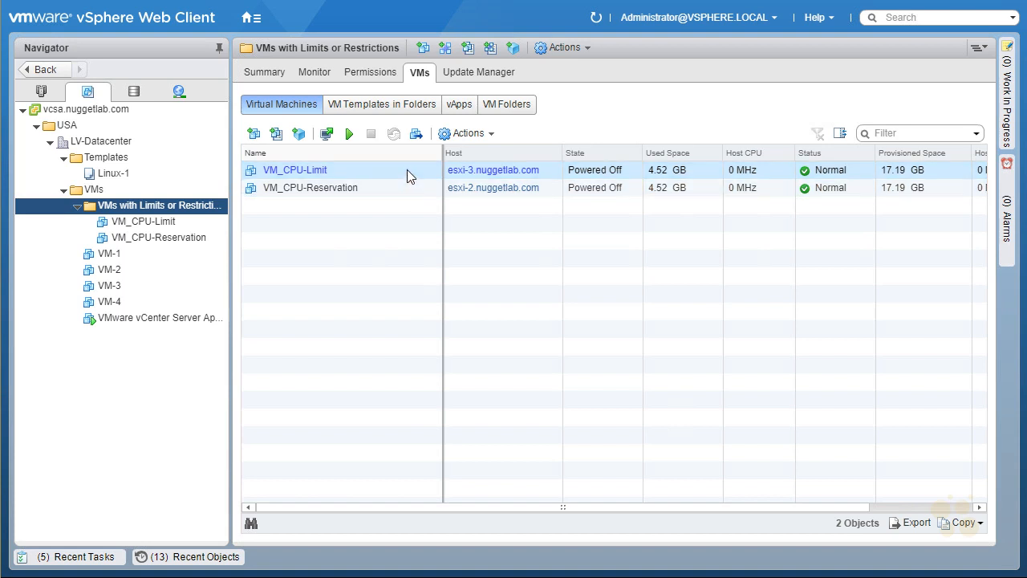
pyautogui.keyDown('shift'); pyautogui.click(408, 189); pyautogui.keyUp('shift')
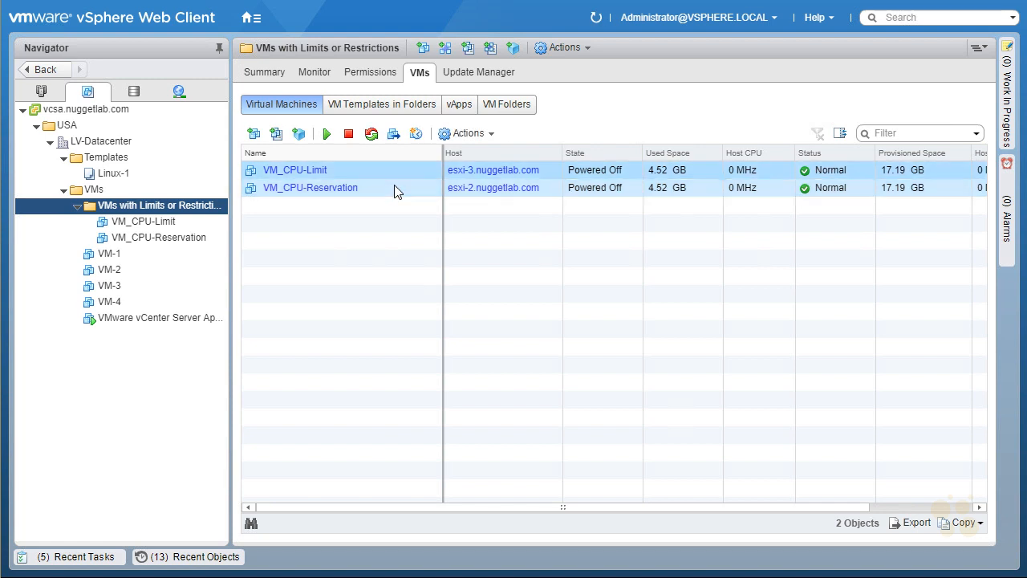
pyautogui.click(329, 136)
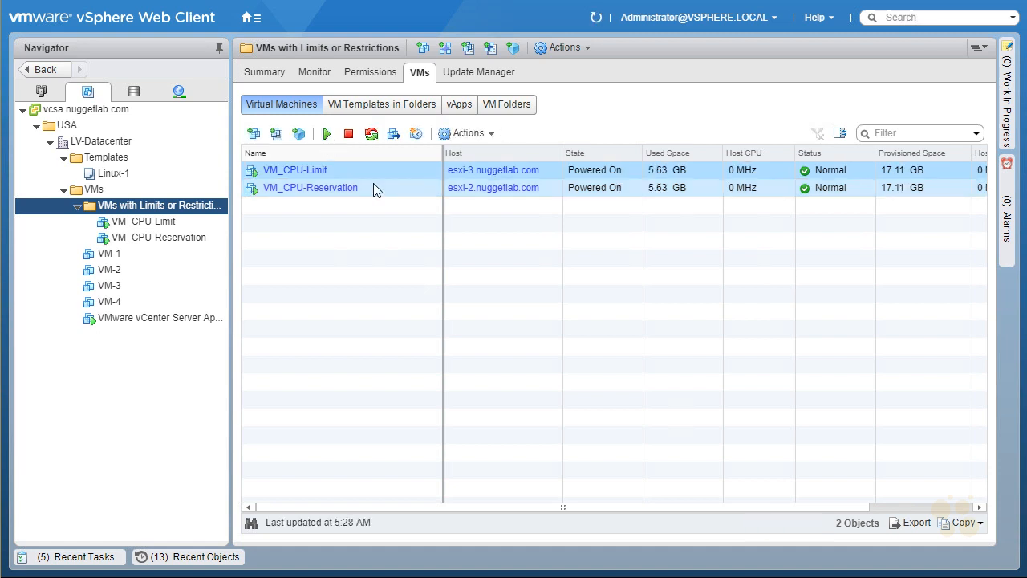
# Step: Display the CPU resource reservation overview for Cluster-2 in the hosts and clusters inventory
pyautogui.click(41, 92)
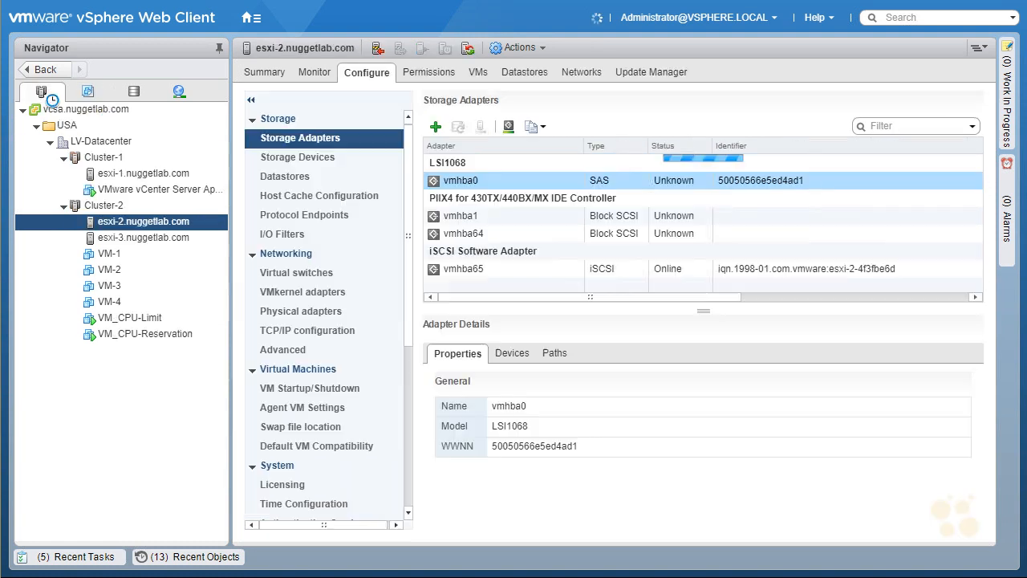
pyautogui.click(105, 207)
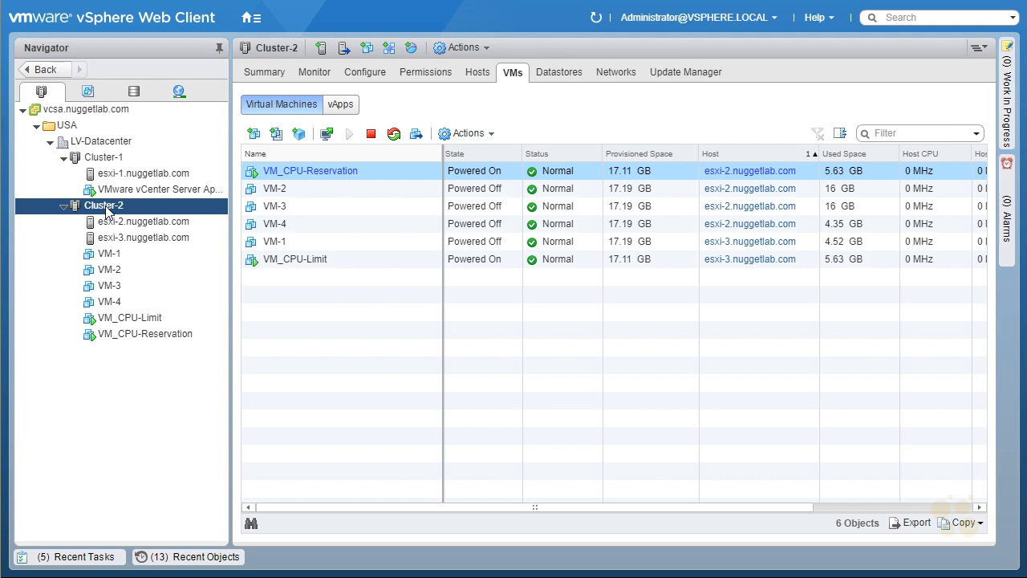
pyautogui.click(309, 73)
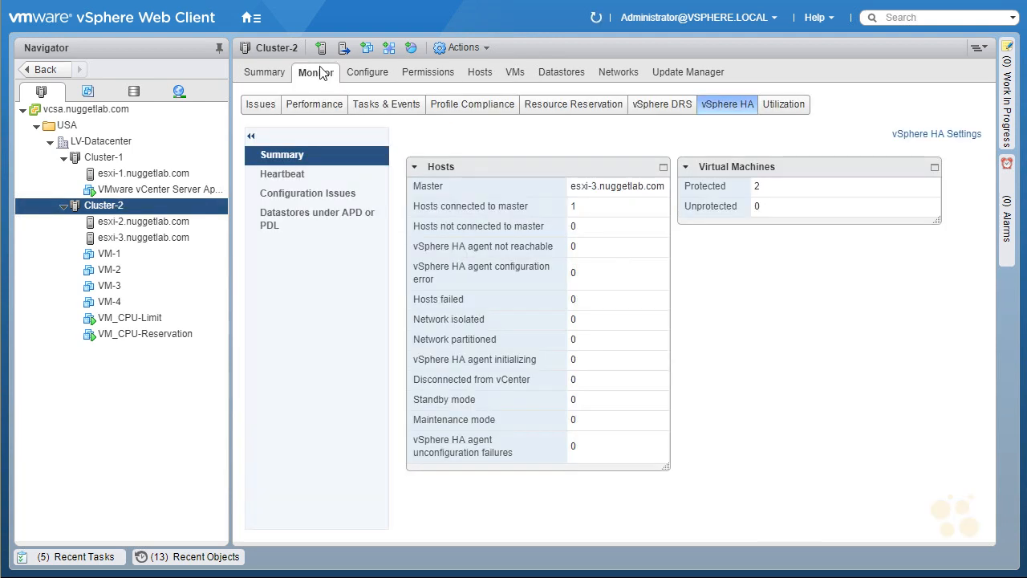
pyautogui.click(603, 110)
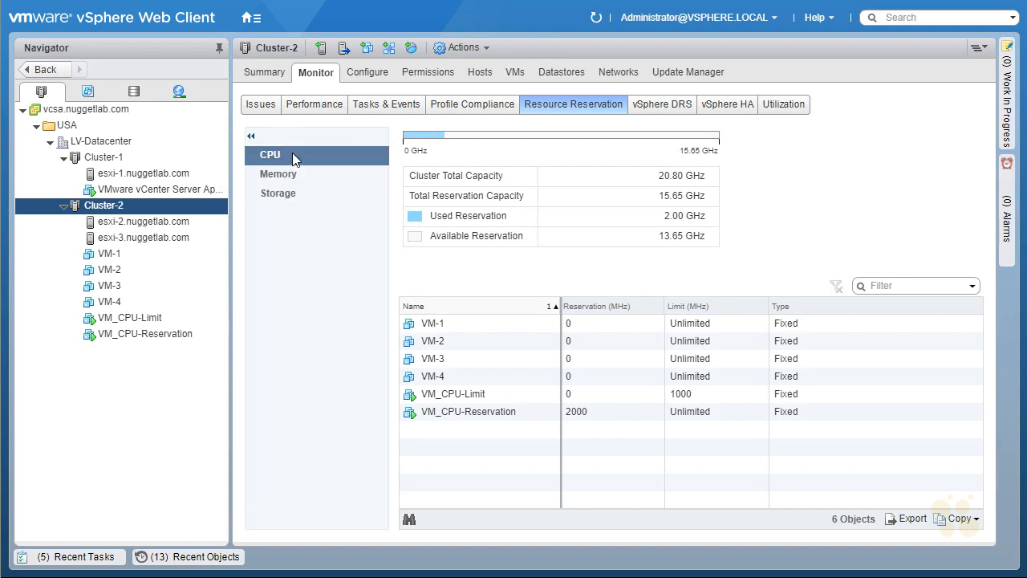
# Step: Examine Cluster-2's total CPU capacity, used reservation and available reservation in relation to its hosts and VM_CPU-Reservation
pyautogui.hotkey('ctrl', 'shift', 'd')
pyautogui.moveTo(297, 168); pyautogui.dragTo(286, 172)
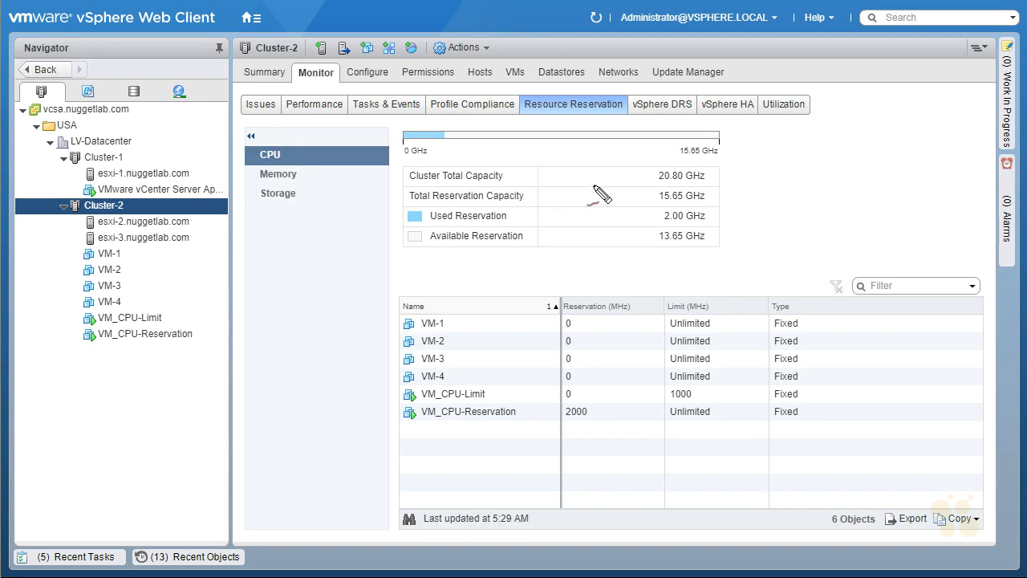
pyautogui.moveTo(649, 206); pyautogui.dragTo(660, 201)
pyautogui.moveTo(652, 185)
pyautogui.mouseDown()
pyautogui.moveTo(719, 170)
pyautogui.moveTo(669, 191)
pyautogui.mouseUp()
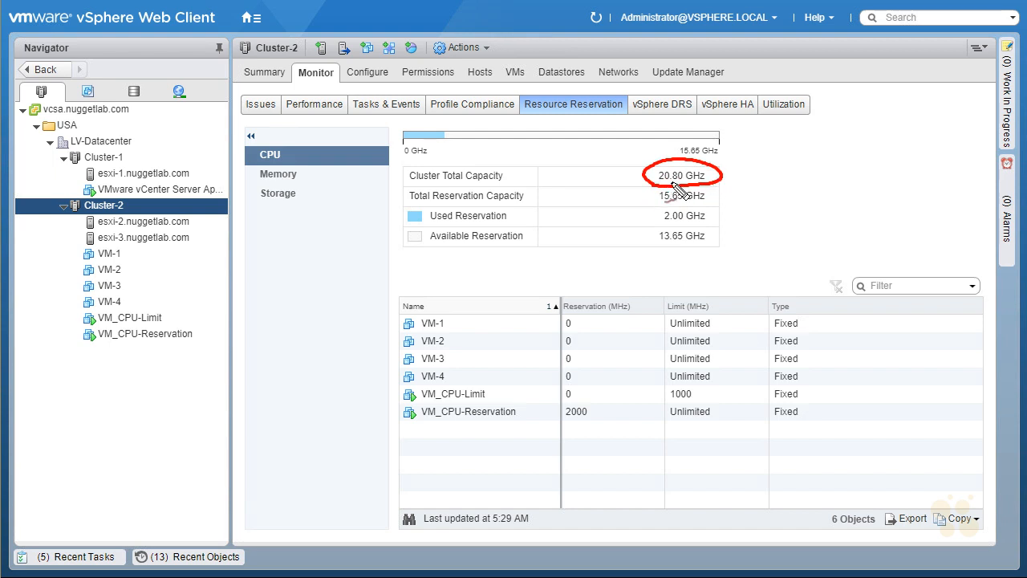
pyautogui.moveTo(103, 211)
pyautogui.mouseDown()
pyautogui.moveTo(77, 244)
pyautogui.moveTo(169, 251)
pyautogui.moveTo(197, 228)
pyautogui.moveTo(98, 212)
pyautogui.mouseUp()
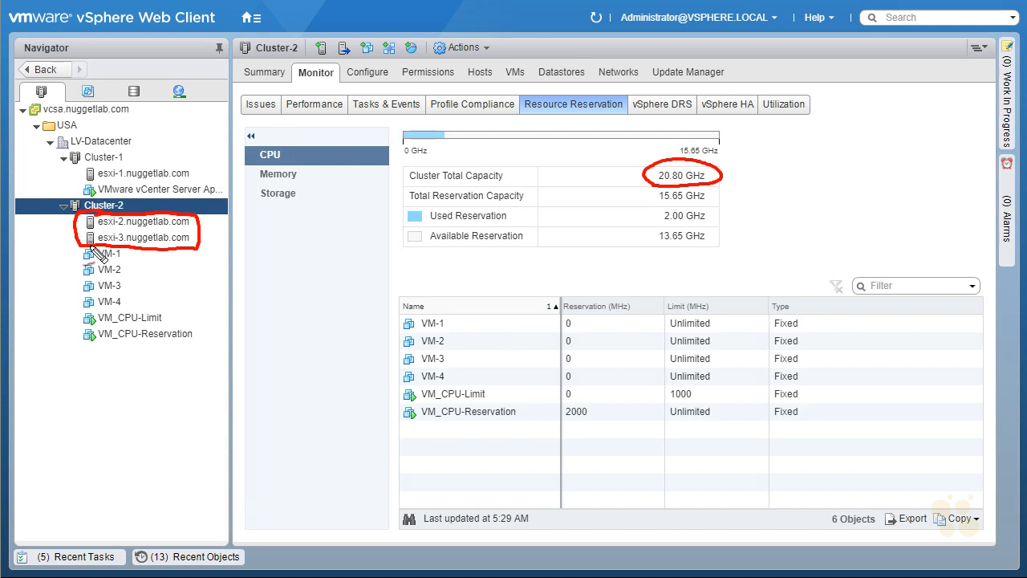
pyautogui.moveTo(668, 225)
pyautogui.mouseDown()
pyautogui.moveTo(698, 207)
pyautogui.moveTo(670, 228)
pyautogui.moveTo(684, 228)
pyautogui.mouseUp()
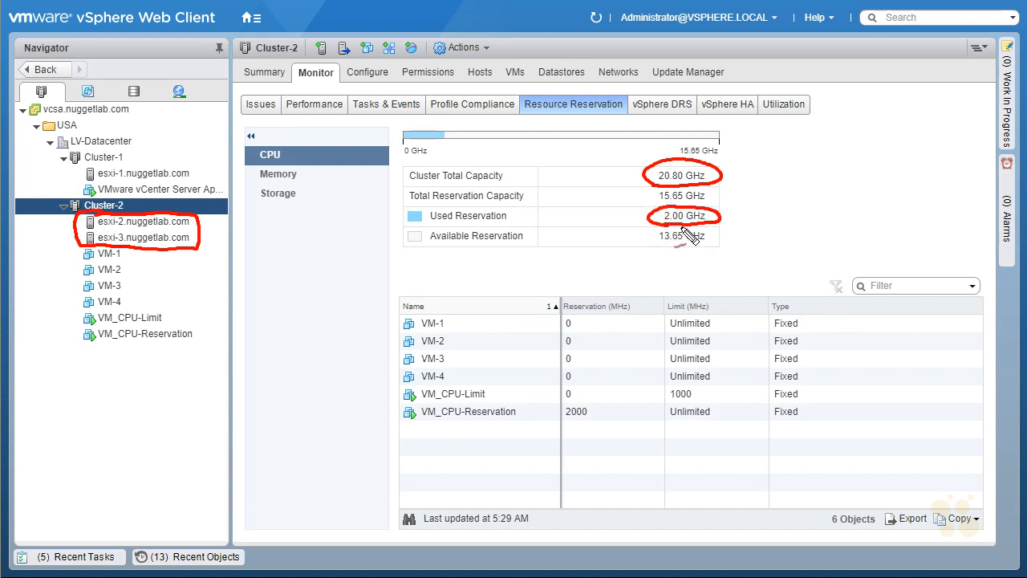
pyautogui.moveTo(453, 226); pyautogui.dragTo(505, 225)
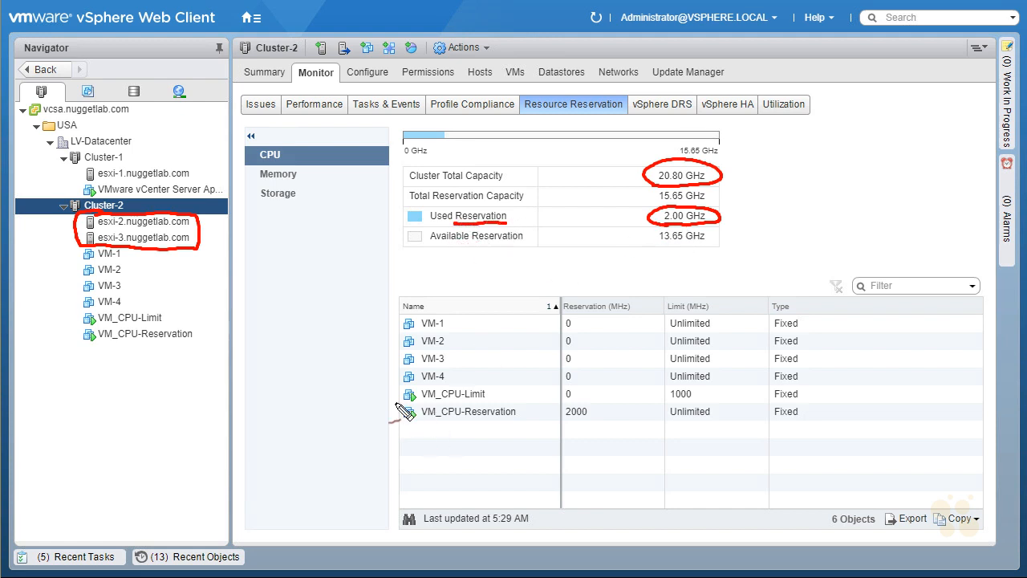
pyautogui.moveTo(374, 414); pyautogui.dragTo(384, 431)
pyautogui.moveTo(418, 430); pyautogui.dragTo(516, 432)
pyautogui.moveTo(728, 207); pyautogui.dragTo(749, 199)
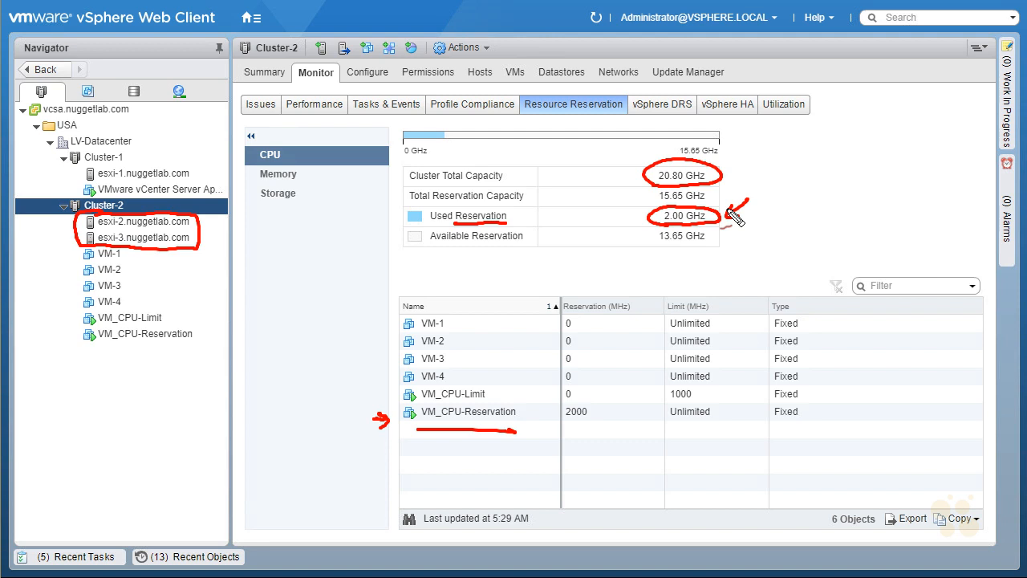
pyautogui.moveTo(679, 247)
pyautogui.mouseDown()
pyautogui.moveTo(710, 228)
pyautogui.moveTo(681, 253)
pyautogui.mouseUp()
pyautogui.moveTo(752, 251)
pyautogui.mouseDown()
pyautogui.moveTo(720, 240)
pyautogui.moveTo(725, 251)
pyautogui.mouseUp()
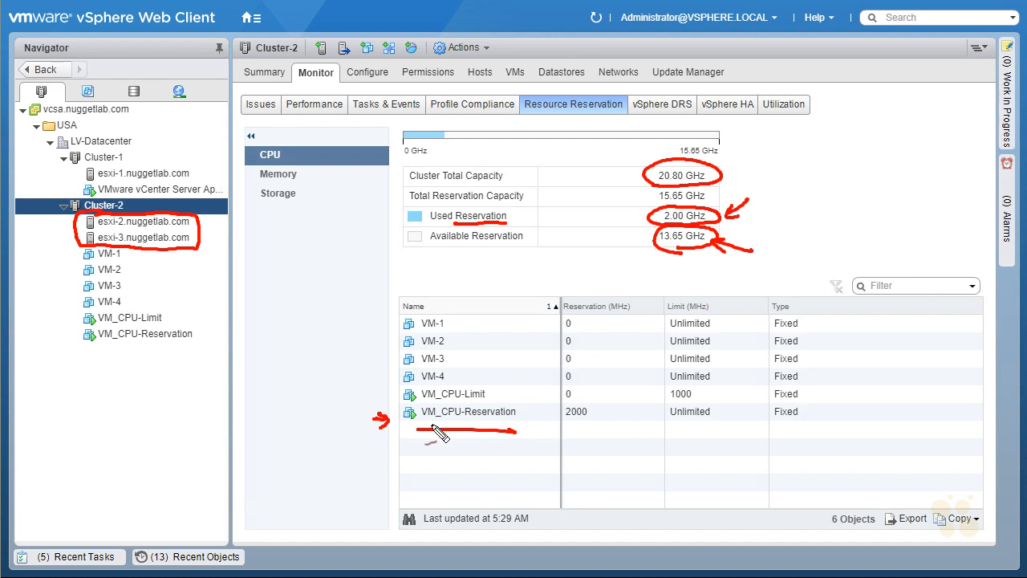
# Step: Check the CPU reservation listed for VM_CPU-Reservation and the CPU limit listed for VM_CPU-Limit
pyautogui.moveTo(419, 430)
pyautogui.mouseDown()
pyautogui.moveTo(517, 430)
pyautogui.moveTo(597, 411)
pyautogui.moveTo(552, 419)
pyautogui.mouseUp()
pyautogui.moveTo(371, 392)
pyautogui.mouseDown()
pyautogui.moveTo(394, 400)
pyautogui.moveTo(381, 402)
pyautogui.mouseUp()
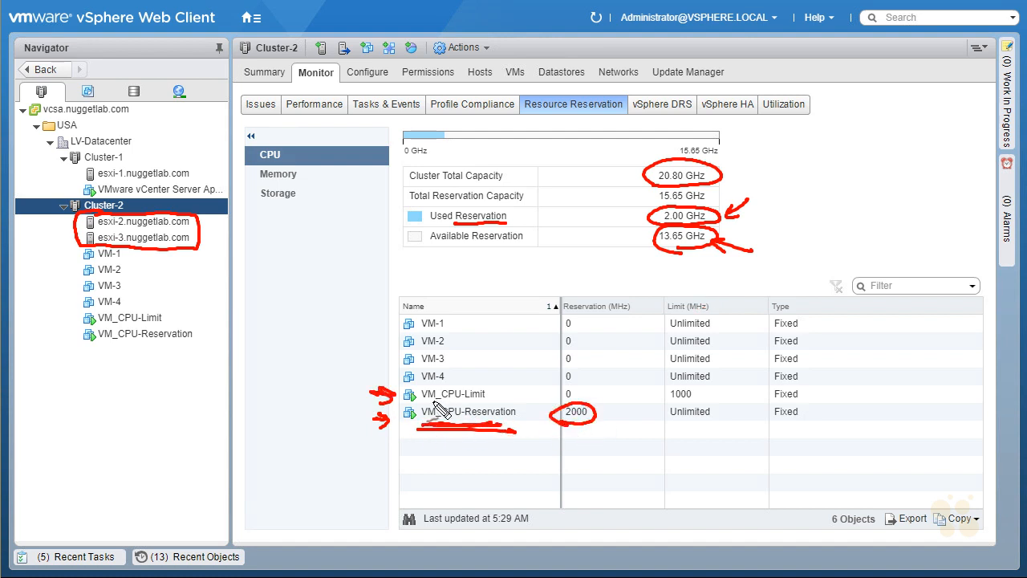
pyautogui.moveTo(671, 390)
pyautogui.mouseDown()
pyautogui.moveTo(660, 400)
pyautogui.moveTo(698, 389)
pyautogui.moveTo(676, 385)
pyautogui.mouseUp()
pyautogui.moveTo(721, 387)
pyautogui.mouseDown()
pyautogui.moveTo(706, 394)
pyautogui.moveTo(722, 401)
pyautogui.mouseUp()
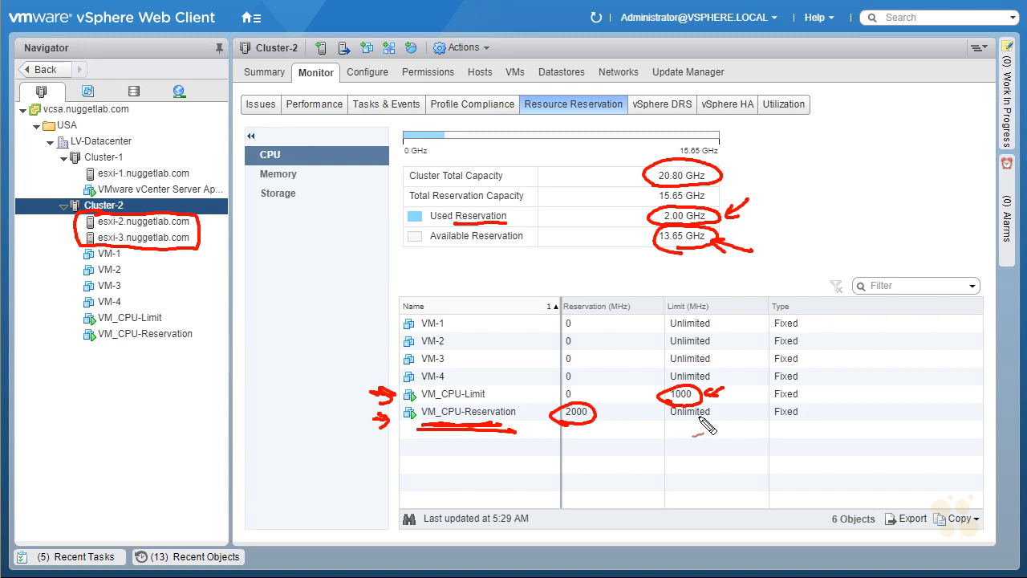
# Step: Recheck the CPU limit assigned to VM_CPU-Limit in Cluster-2's reservation list
pyautogui.moveTo(481, 384)
pyautogui.mouseDown()
pyautogui.moveTo(413, 398)
pyautogui.moveTo(469, 404)
pyautogui.moveTo(492, 388)
pyautogui.mouseUp()
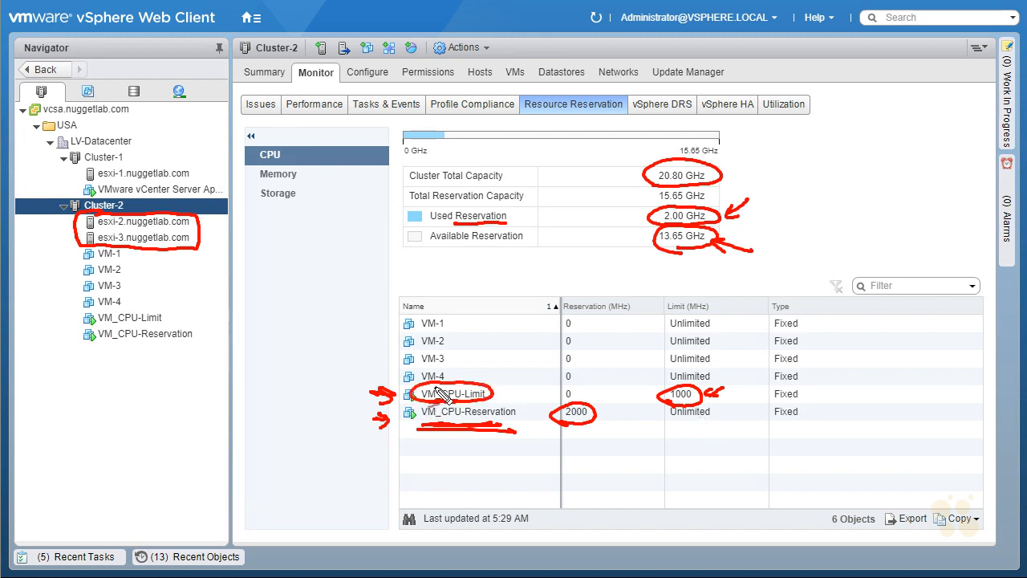
pyautogui.moveTo(649, 370); pyautogui.dragTo(665, 384)
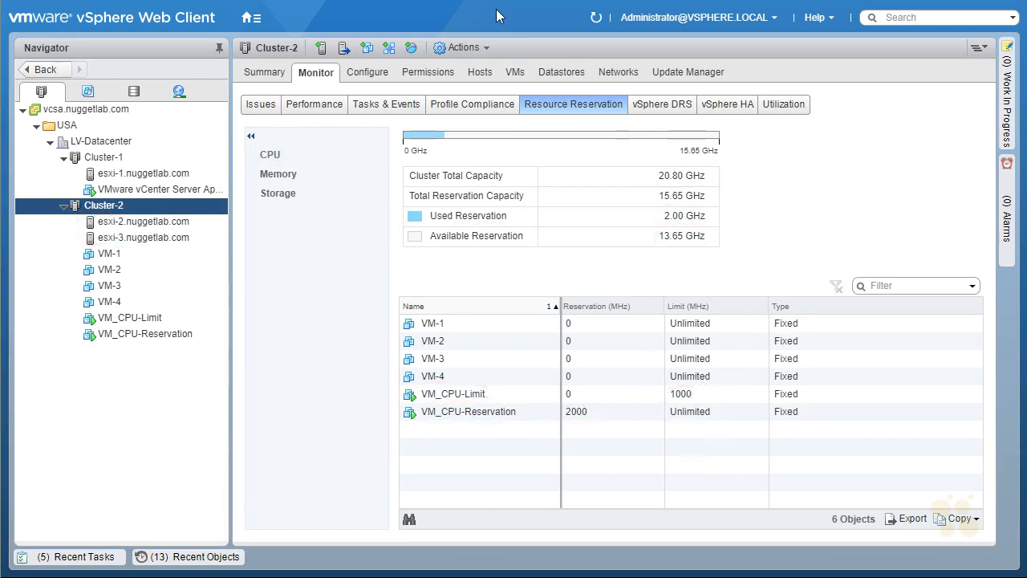
# Step: Exit the full-screen view and list Cluster-2's virtual machines sorted by state, with the powered-on ones first
pyautogui.press('F11')
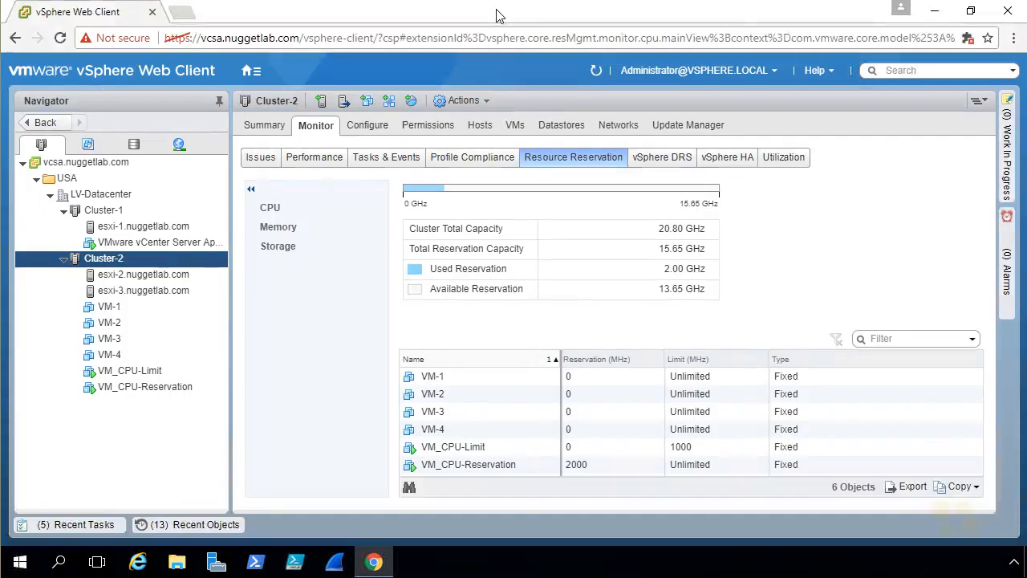
pyautogui.click(514, 127)
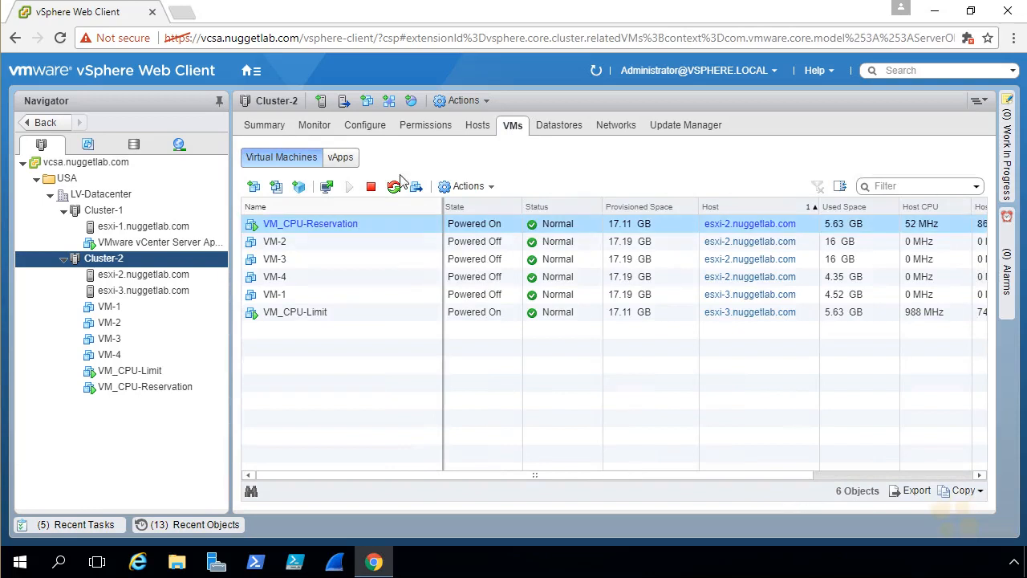
pyautogui.click(489, 203)
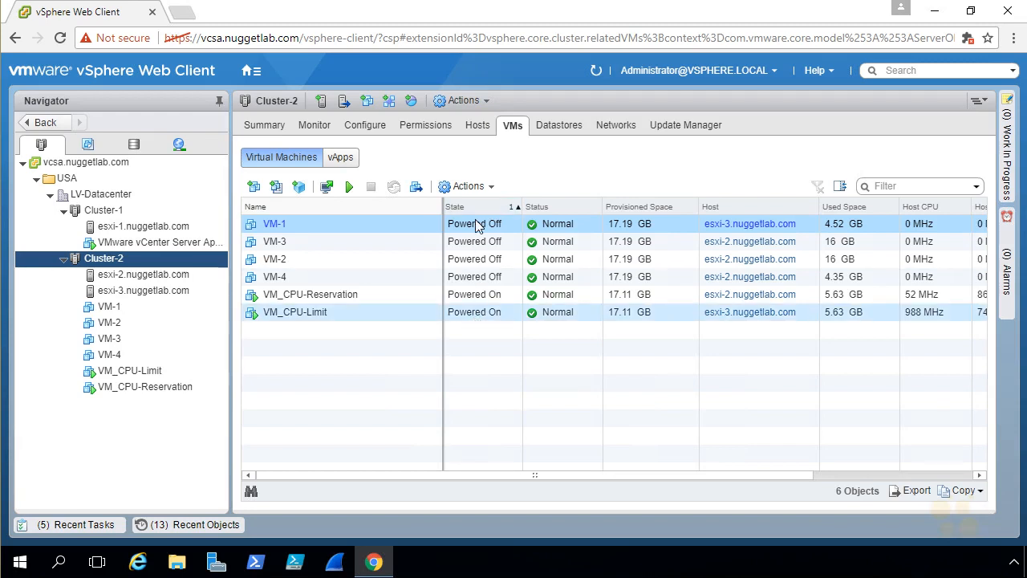
pyautogui.click(476, 207)
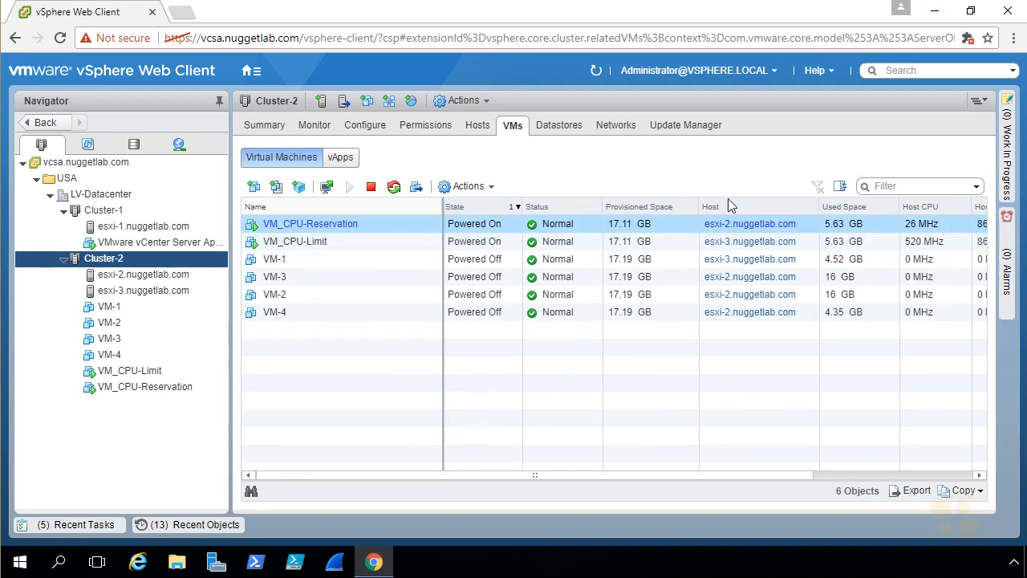
# Step: Rearrange the virtual machine list so that Host CPU and Host directly follow the State column
pyautogui.moveTo(924, 206); pyautogui.dragTo(532, 210)
pyautogui.moveTo(796, 208); pyautogui.dragTo(598, 223)
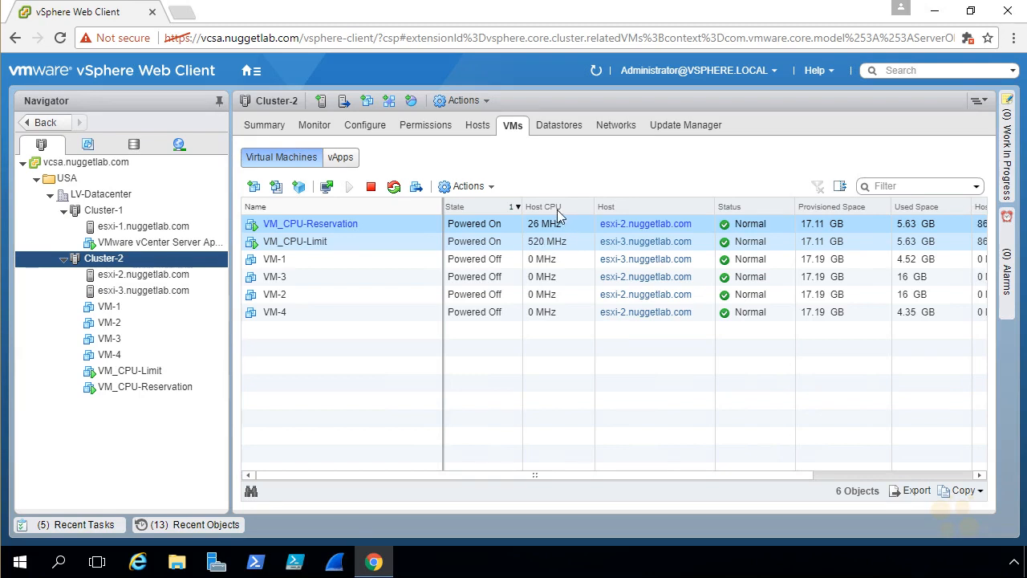
# Step: Open the web consoles of VM_CPU-Reservation and VM_CPU-Limit from Cluster-2's virtual machine list
pyautogui.click(540, 229)
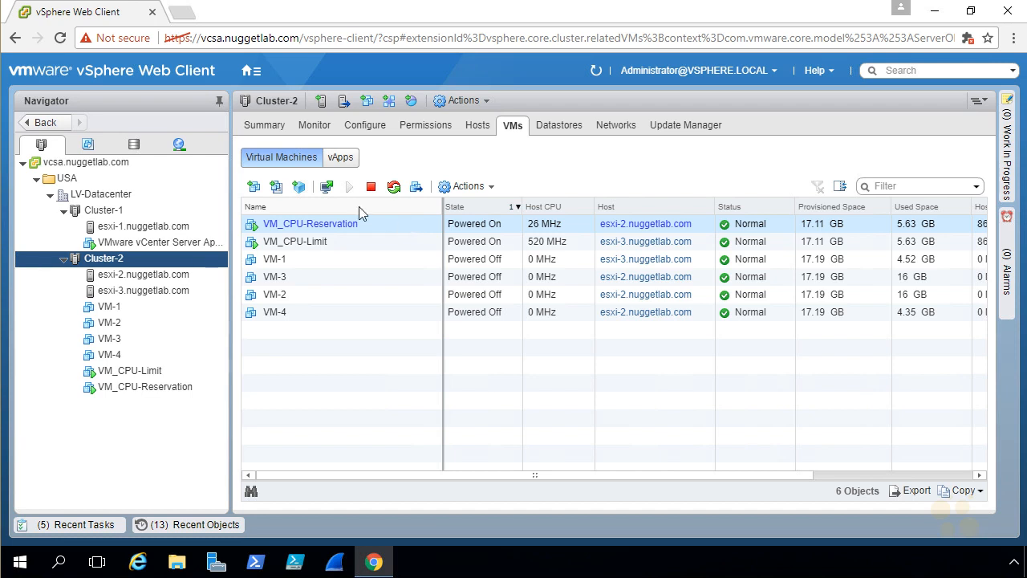
pyautogui.click(327, 187)
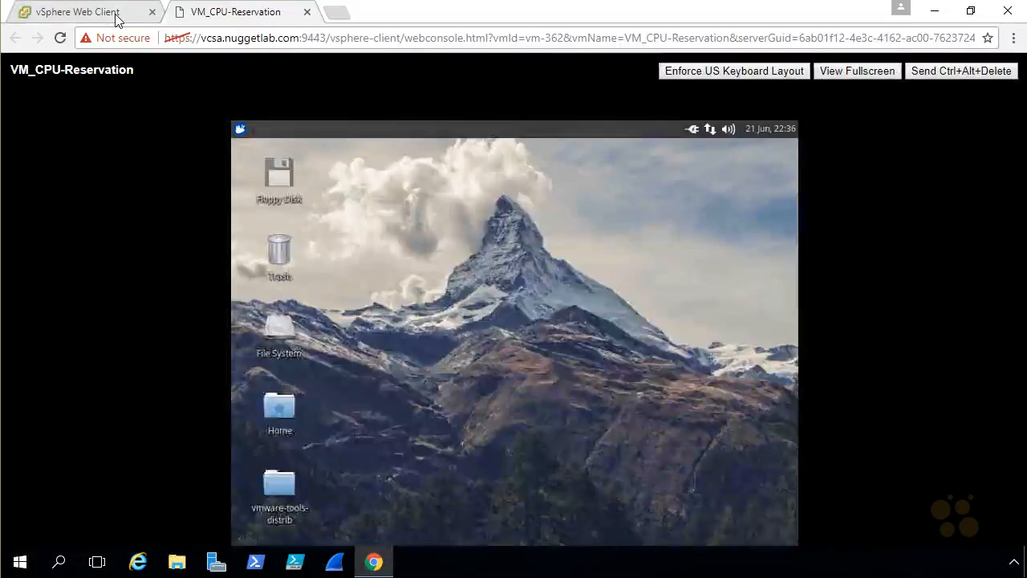
pyautogui.click(80, 12)
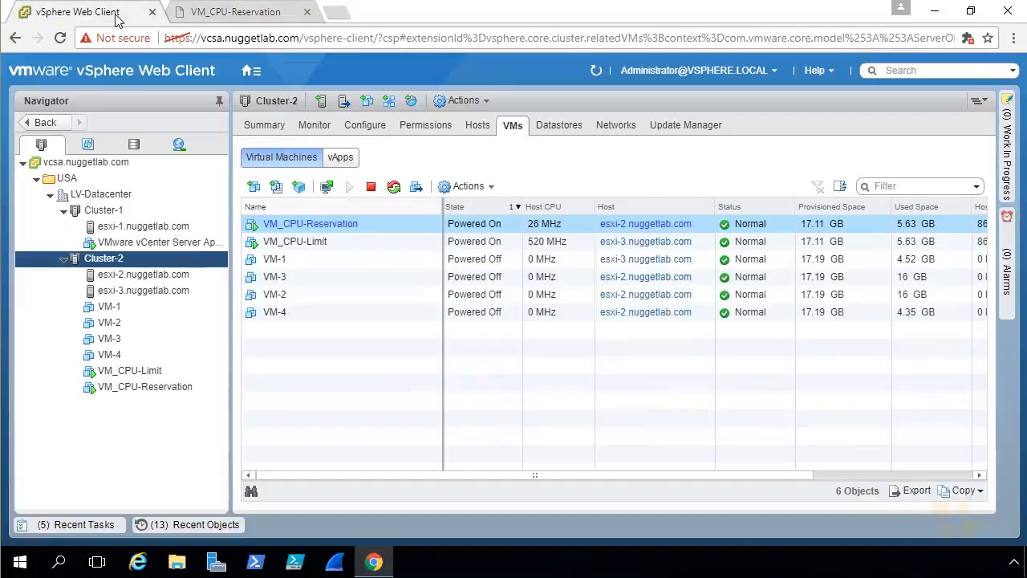
pyautogui.click(388, 243)
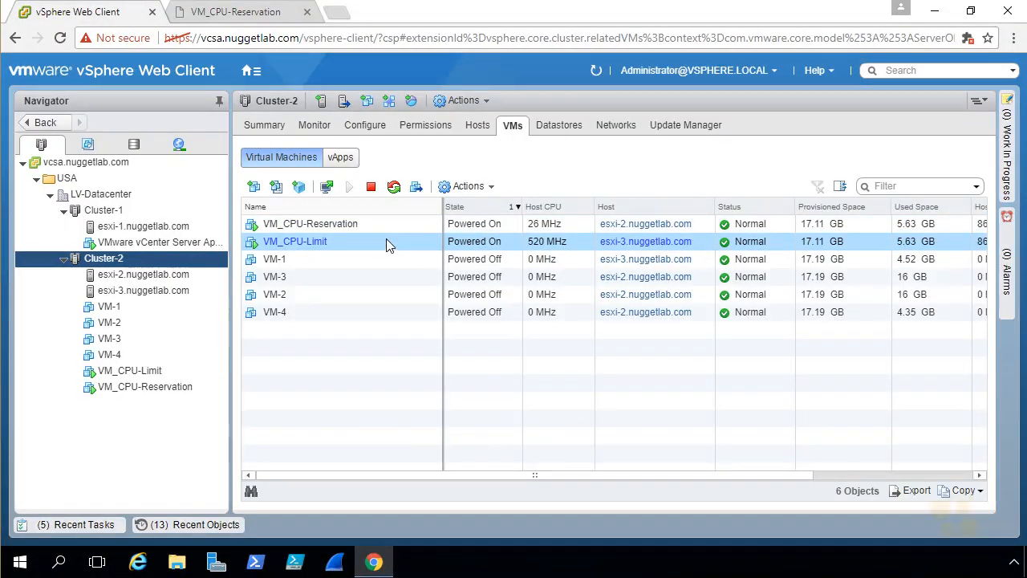
pyautogui.click(327, 190)
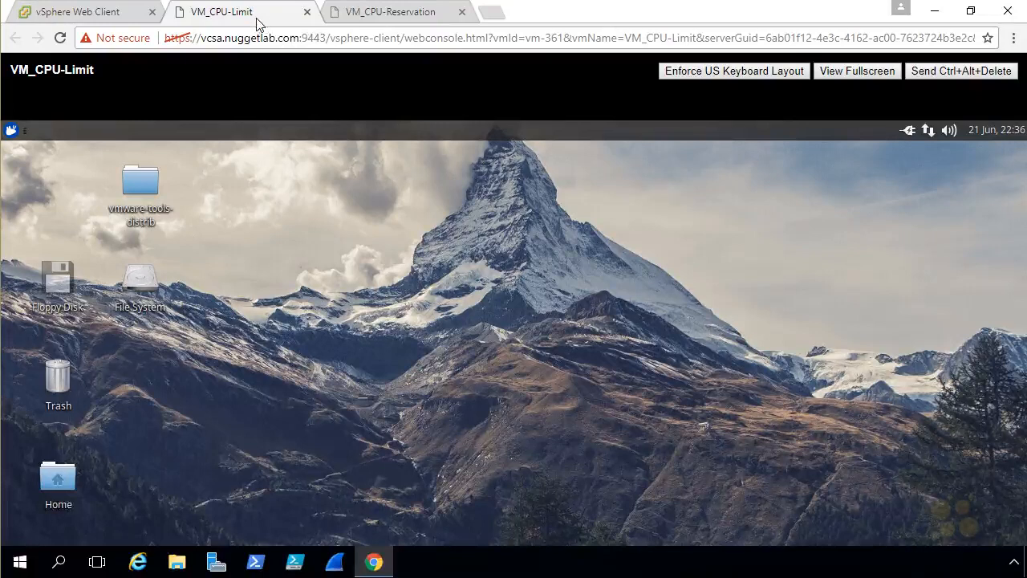
# Step: Run glxgears in a terminal on VM_CPU-Limit and move the gears window clear of the frame-rate output
pyautogui.click(11, 131)
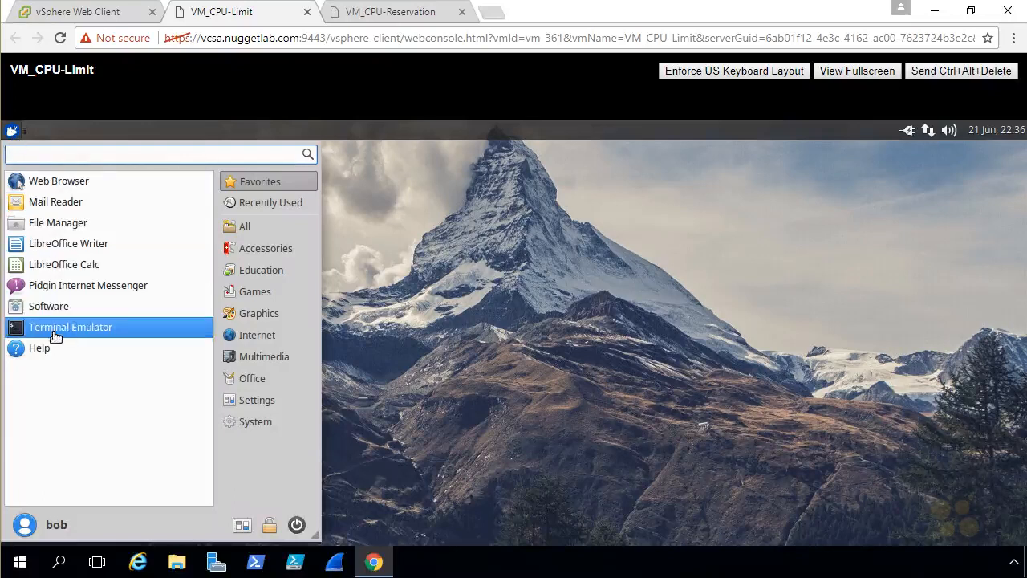
pyautogui.click(88, 338)
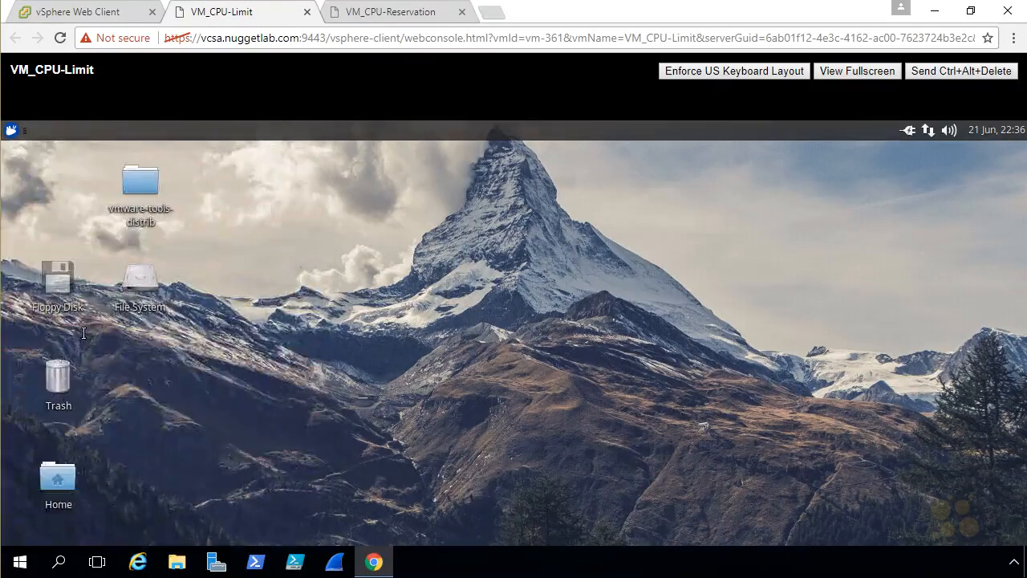
pyautogui.write('glxgears')
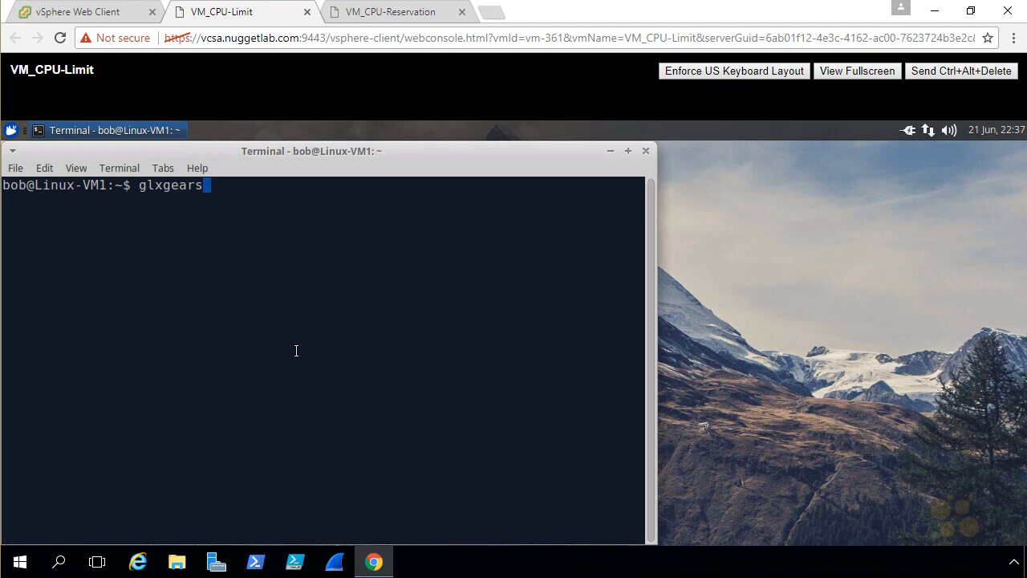
pyautogui.press('Return')
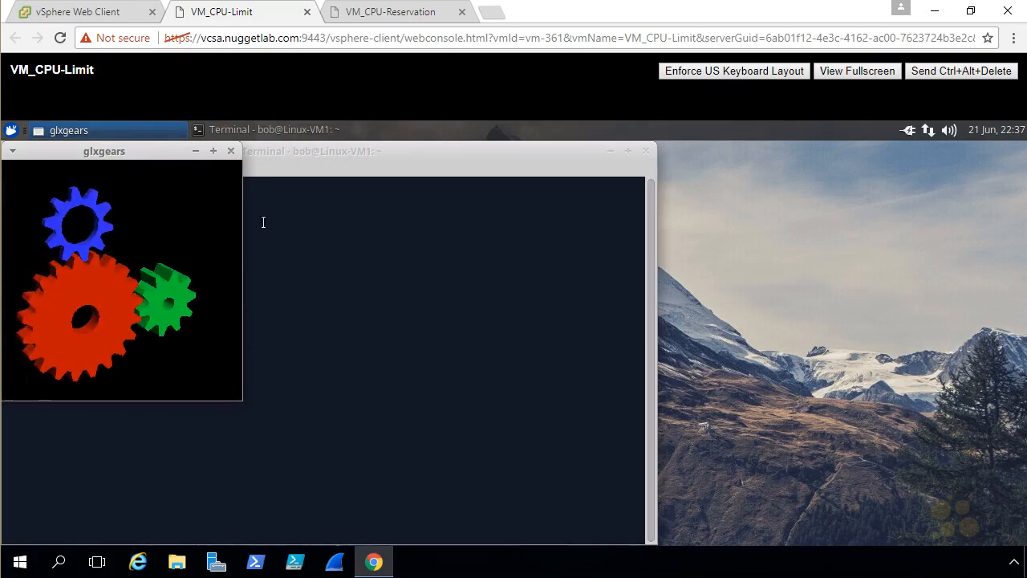
pyautogui.moveTo(142, 152); pyautogui.dragTo(494, 206)
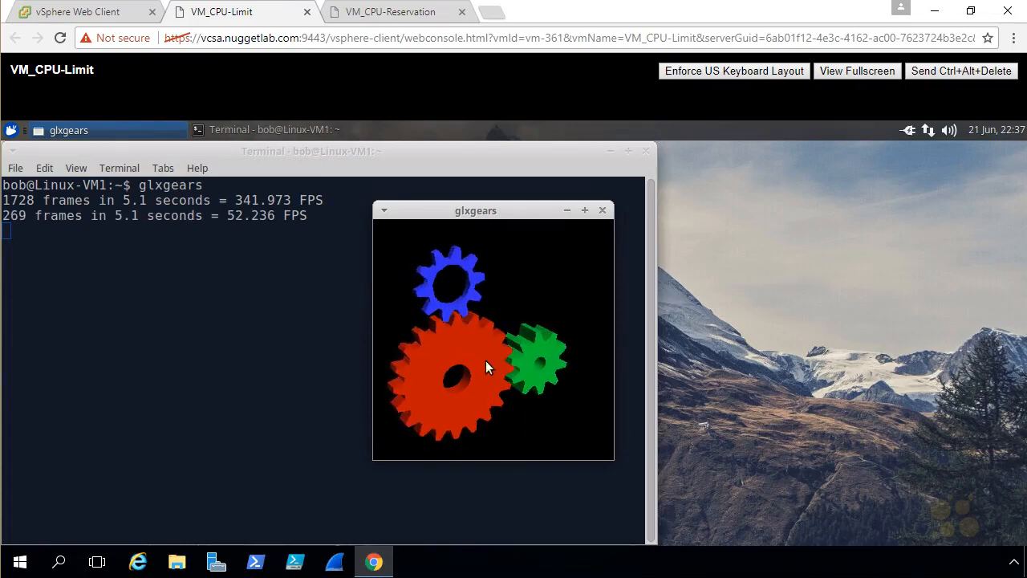
# Step: In the VM_CPU-Reservation console, run glxgears in a terminal and move the gears window away from the output
pyautogui.click(401, 18)
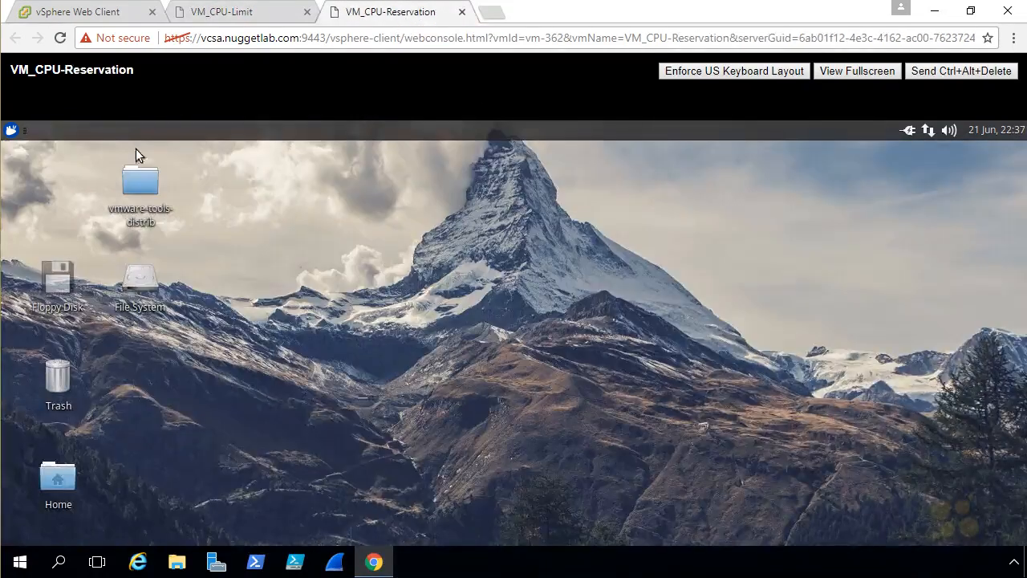
pyautogui.click(9, 131)
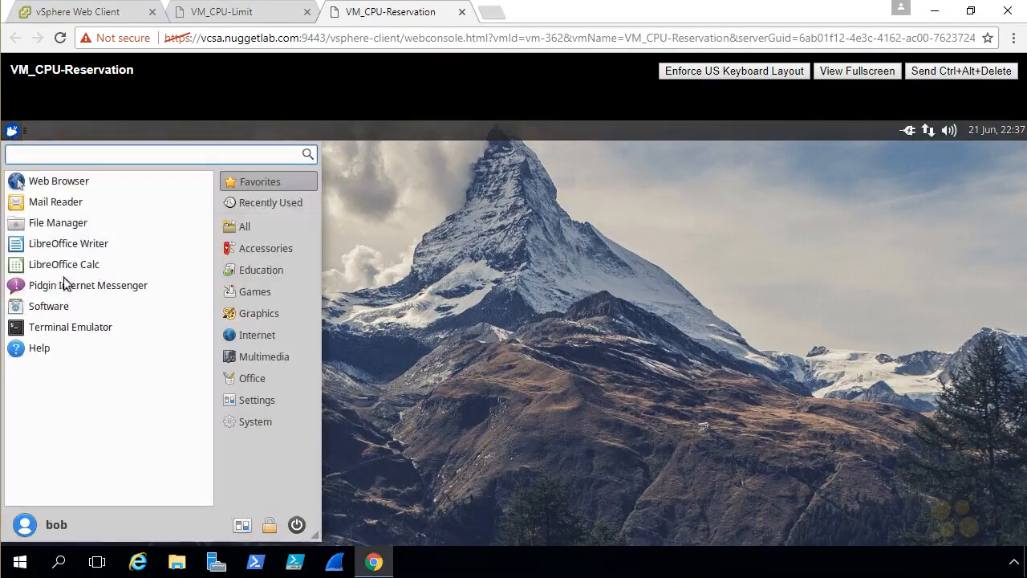
pyautogui.click(89, 328)
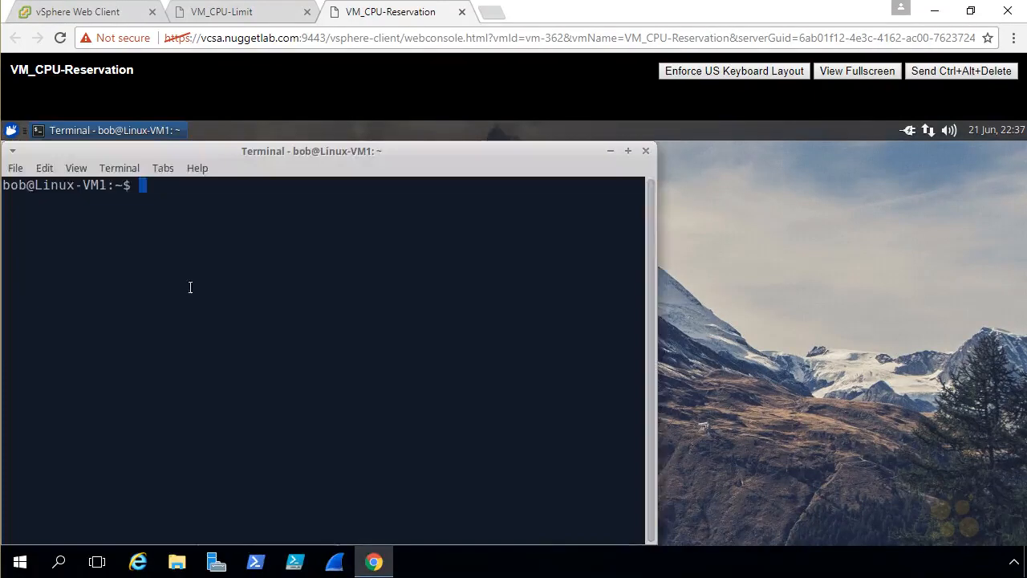
pyautogui.write('glxgears')
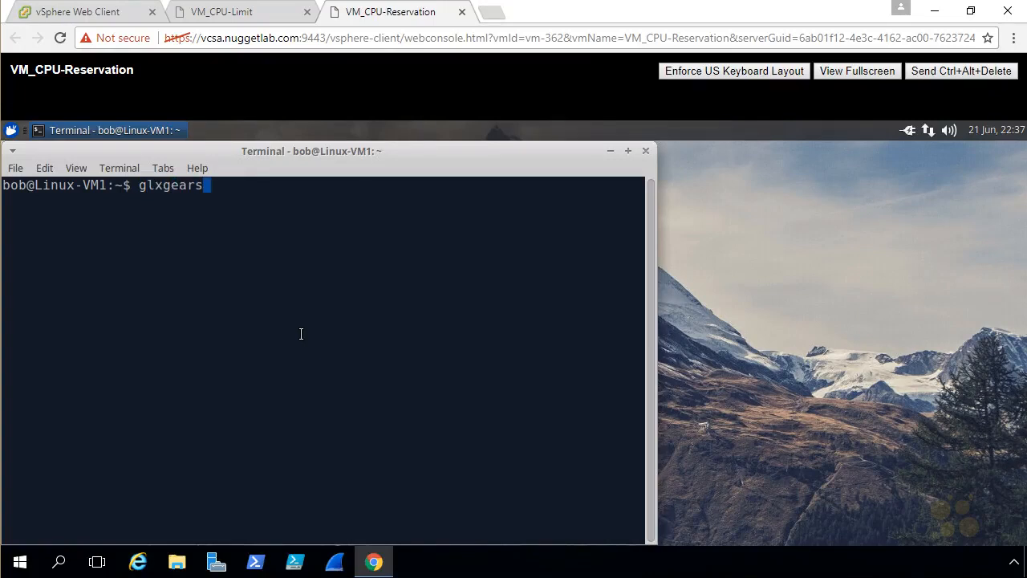
pyautogui.press('Return')
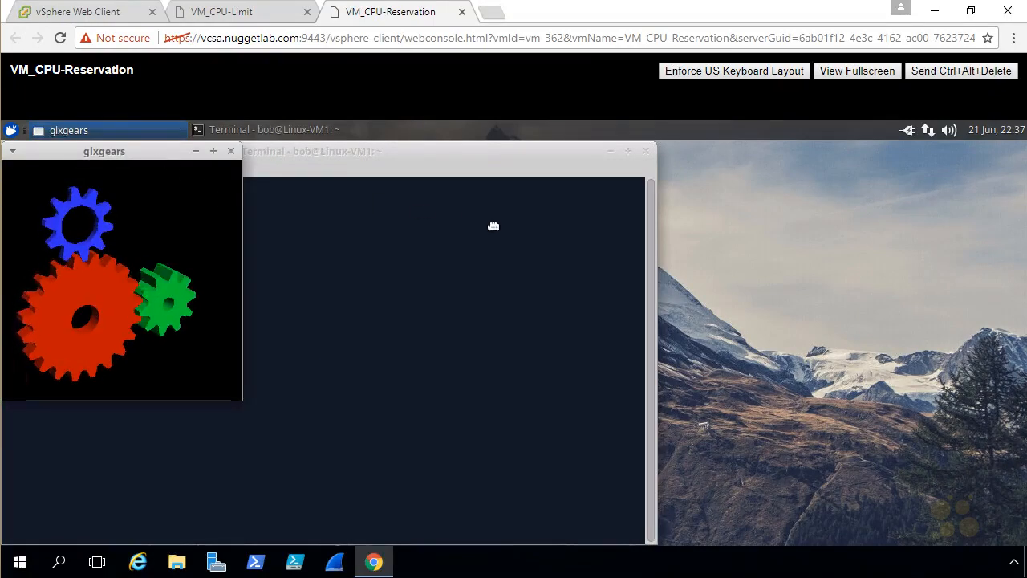
pyautogui.moveTo(154, 154); pyautogui.dragTo(524, 213)
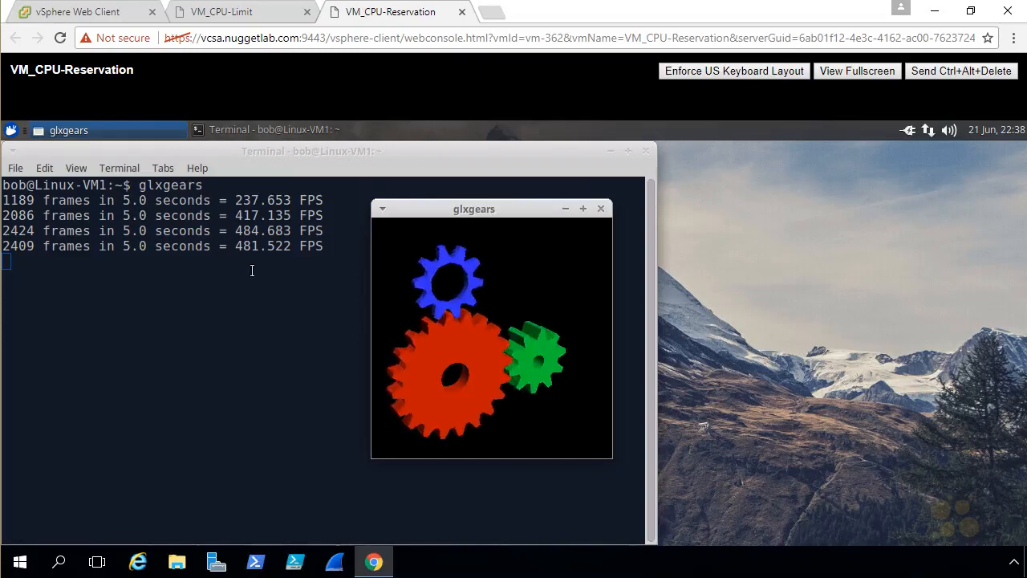
# Step: Compare the glxgears frame rates reported in the VM_CPU-Limit and VM_CPU-Reservation consoles
pyautogui.click(231, 12)
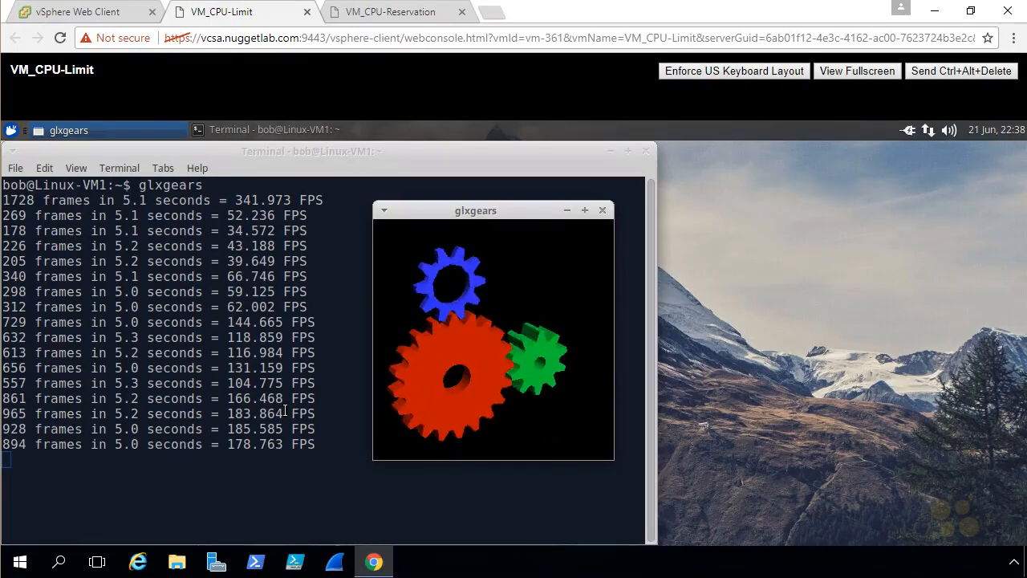
pyautogui.click(393, 14)
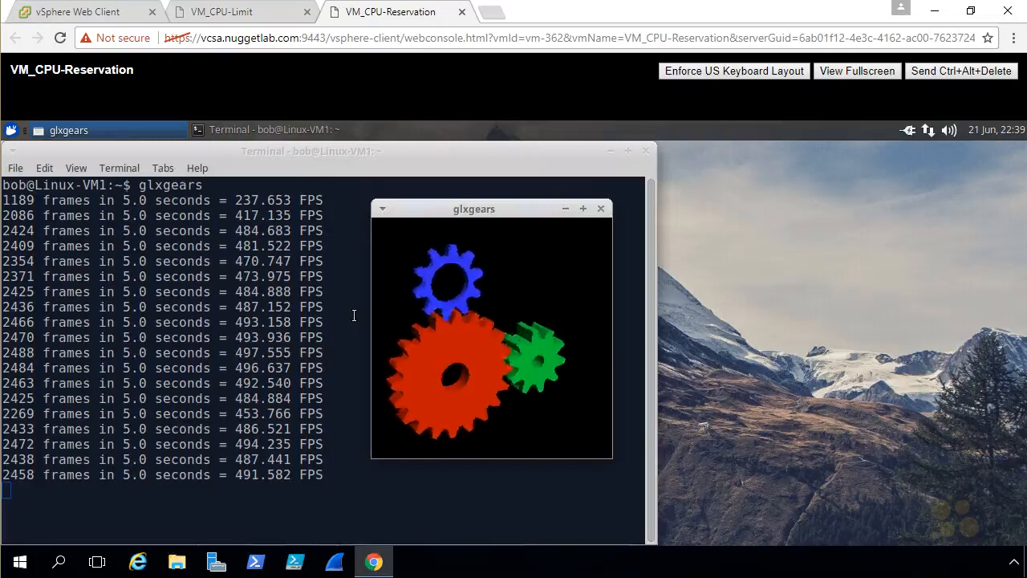
# Step: Refresh Cluster-2's virtual machine list and compare the Host CPU usage of VM_CPU-Reservation and VM_CPU-Limit
pyautogui.click(71, 12)
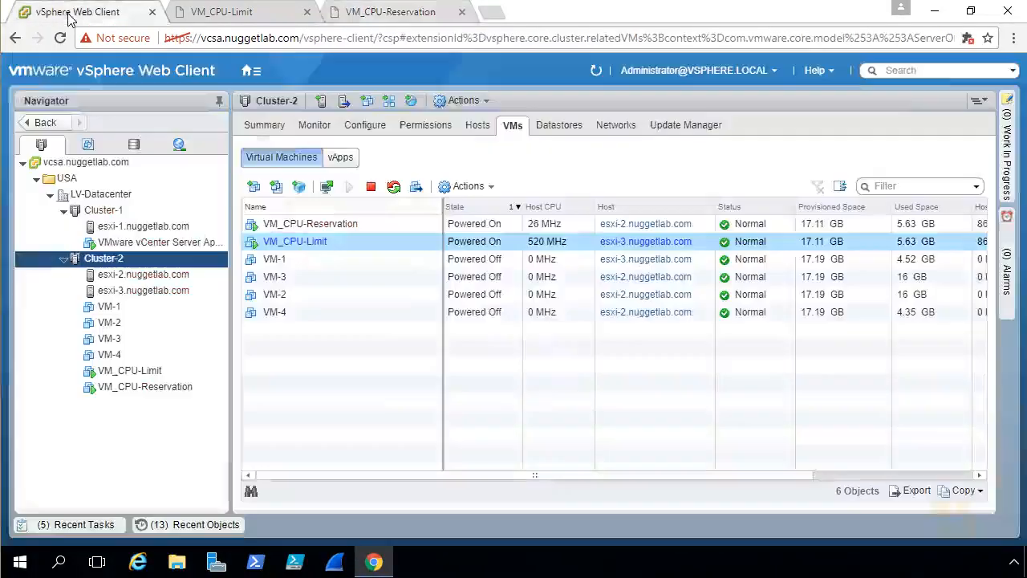
pyautogui.click(597, 72)
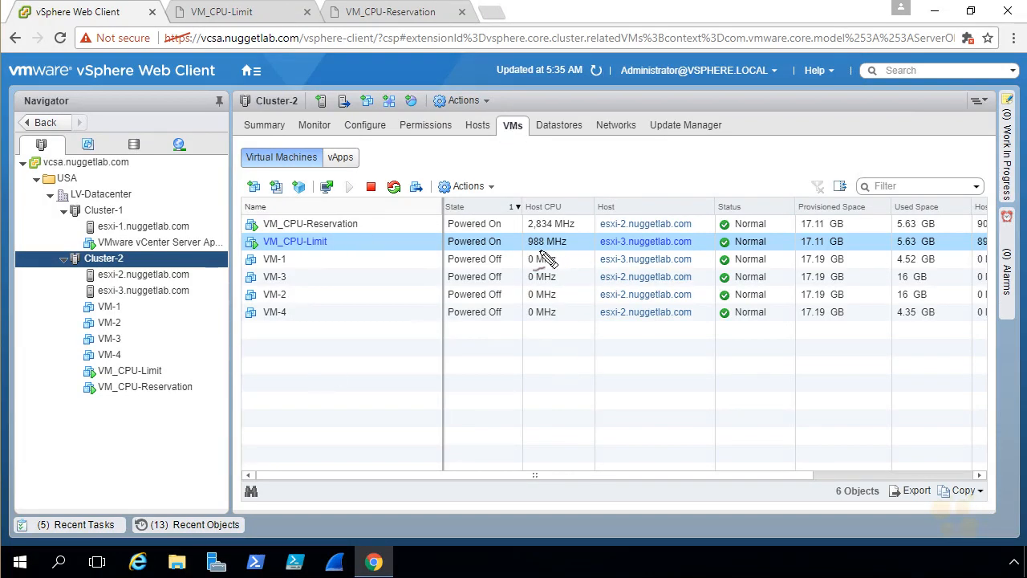
pyautogui.moveTo(526, 252)
pyautogui.mouseDown()
pyautogui.moveTo(593, 265)
pyautogui.moveTo(529, 231)
pyautogui.moveTo(523, 252)
pyautogui.mouseUp()
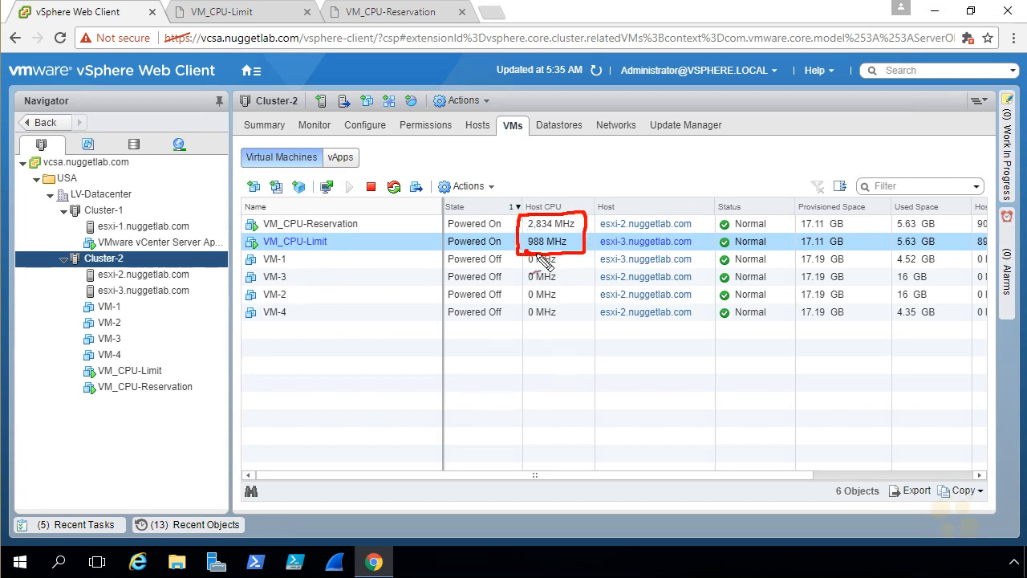
pyautogui.moveTo(602, 181); pyautogui.dragTo(591, 215)
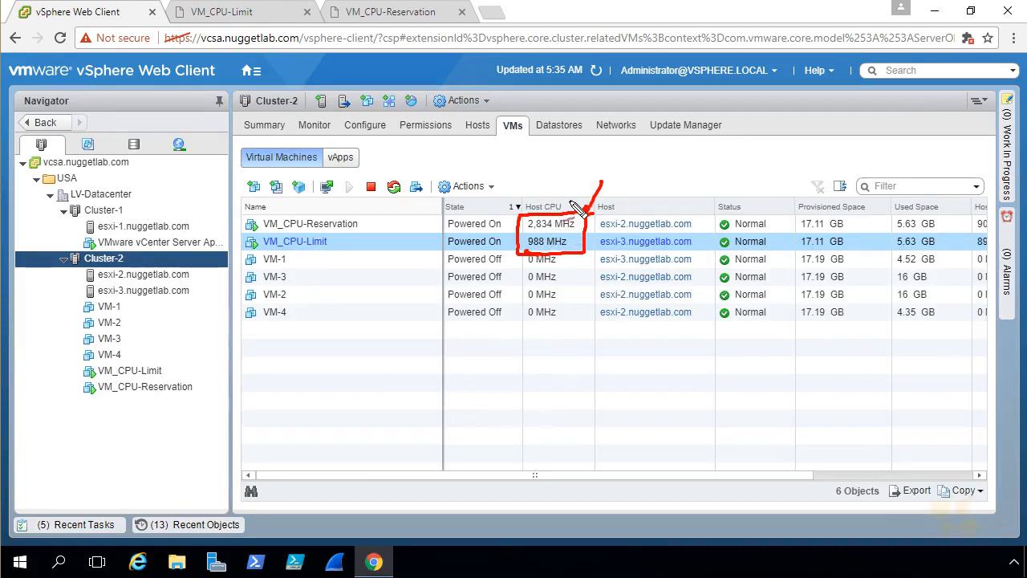
pyautogui.moveTo(510, 268); pyautogui.dragTo(520, 265)
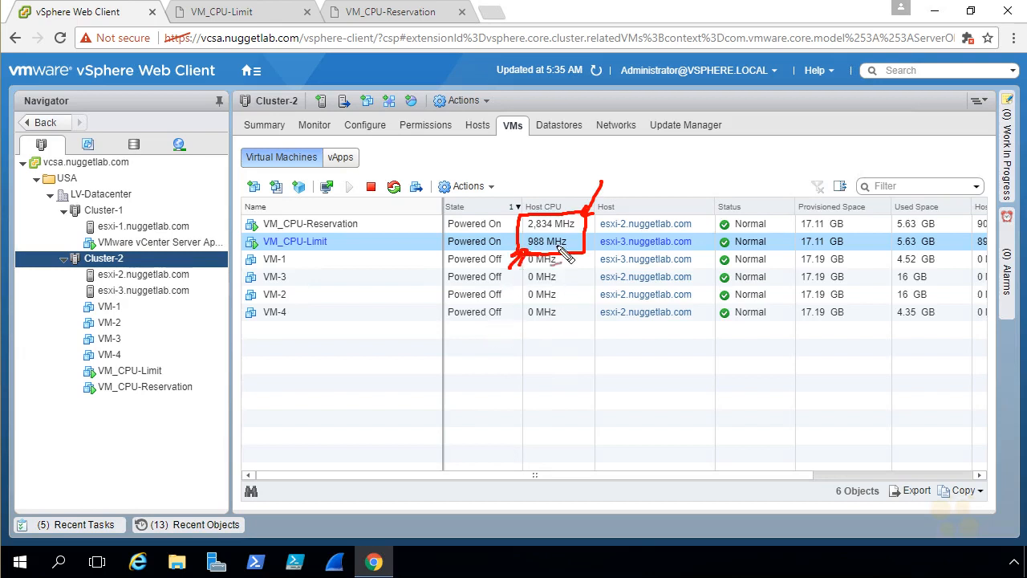
pyautogui.press('Escape')
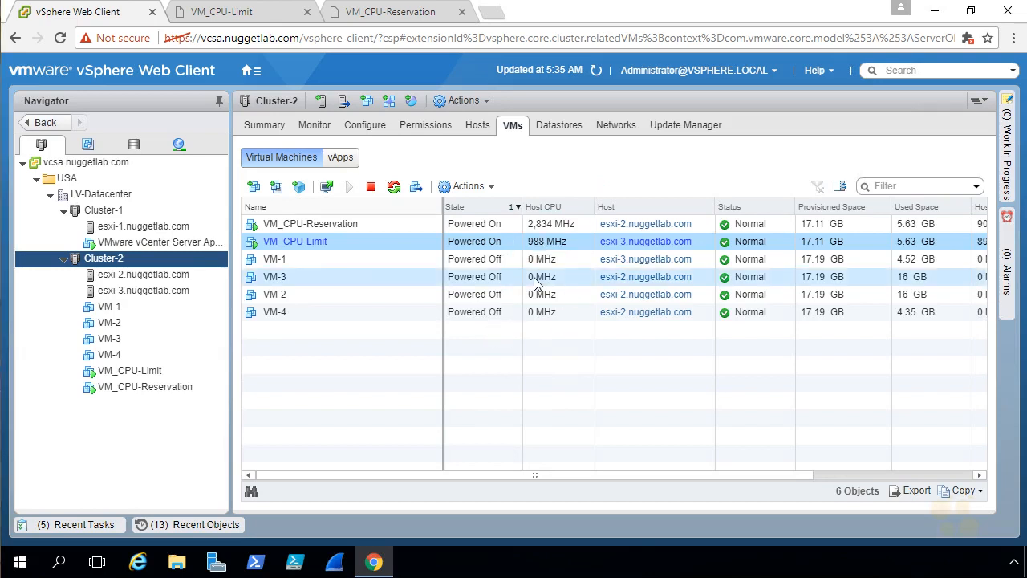